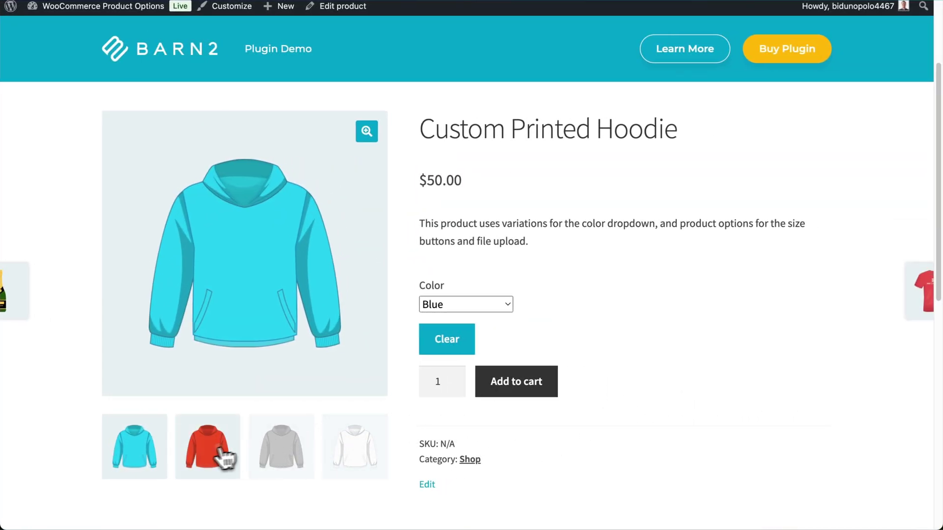
Preview the hoodie in red, grey and White, then tilt the Canadian flag slightly on its chest
click(201, 454)
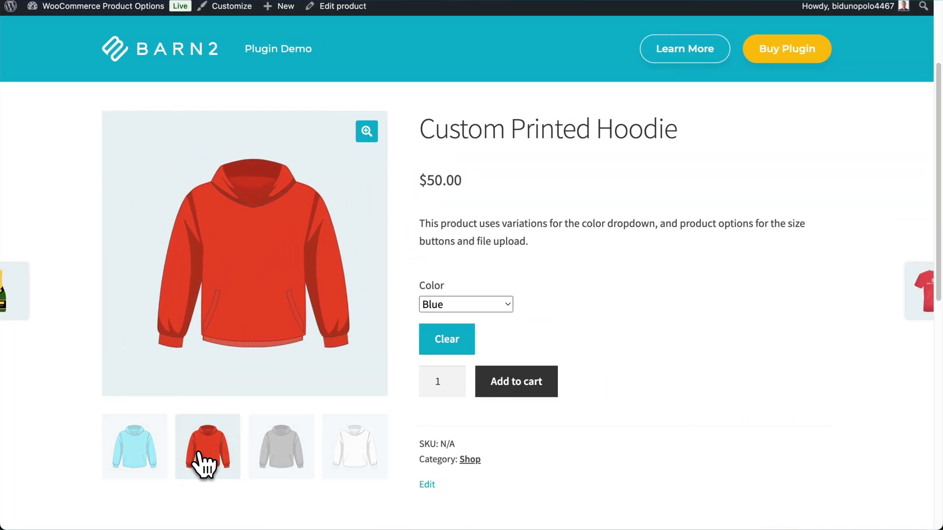
click(273, 454)
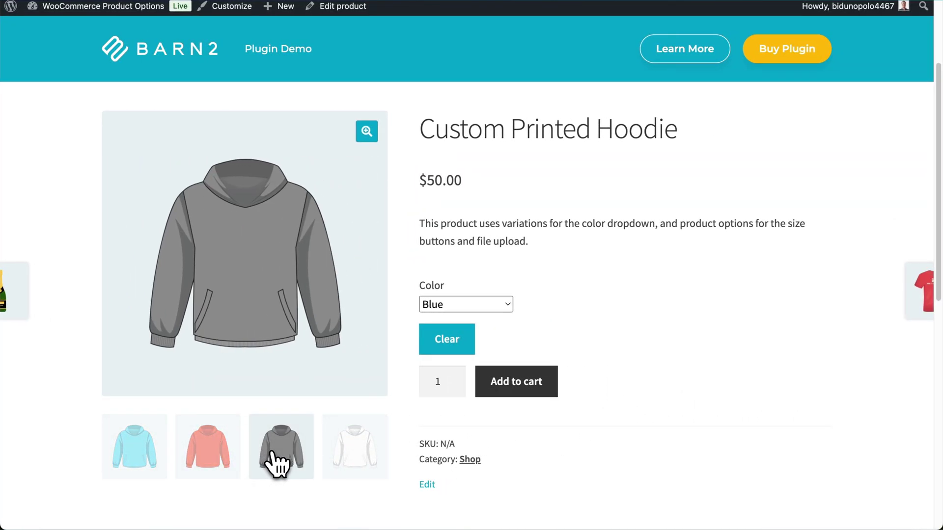
click(503, 310)
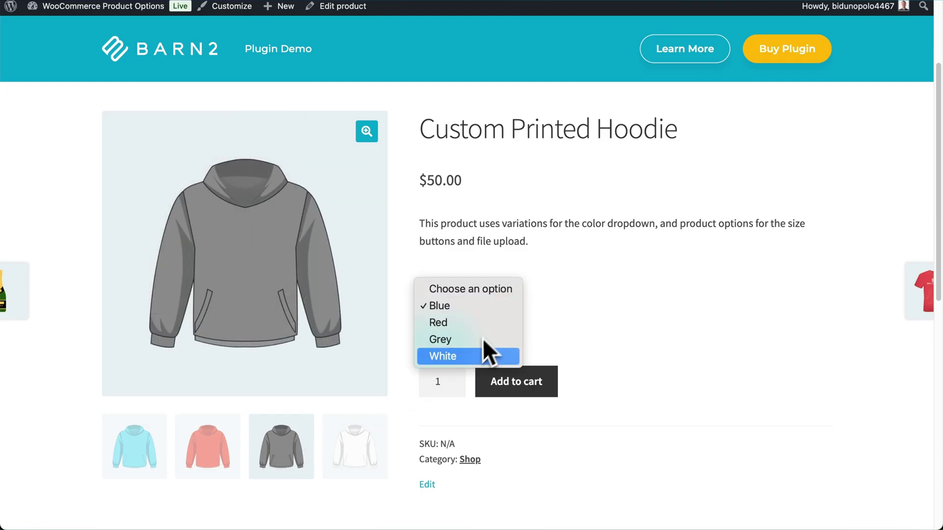
click(471, 354)
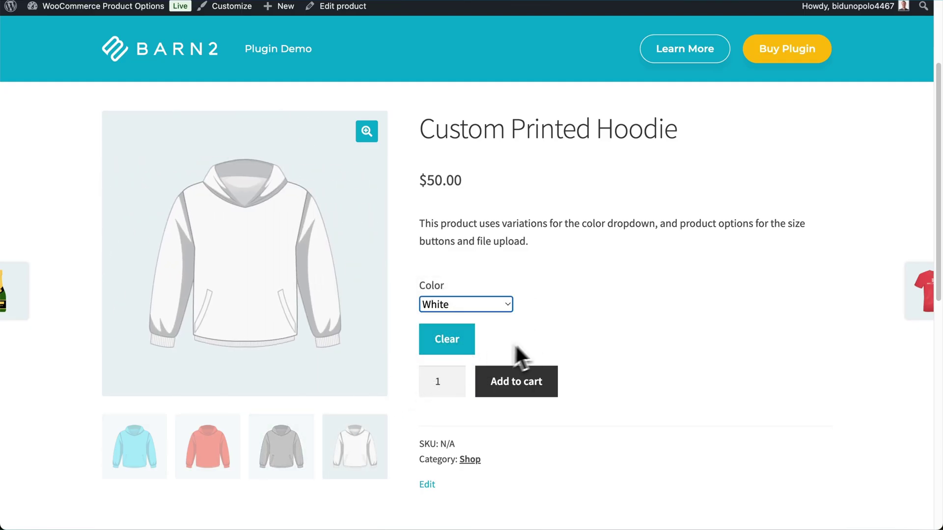
click(530, 339)
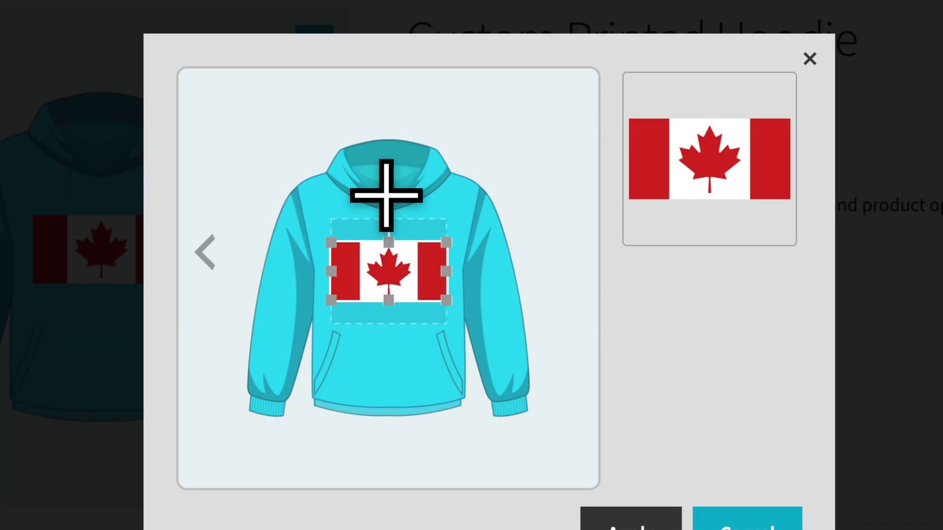
drag(385, 195, 368, 211)
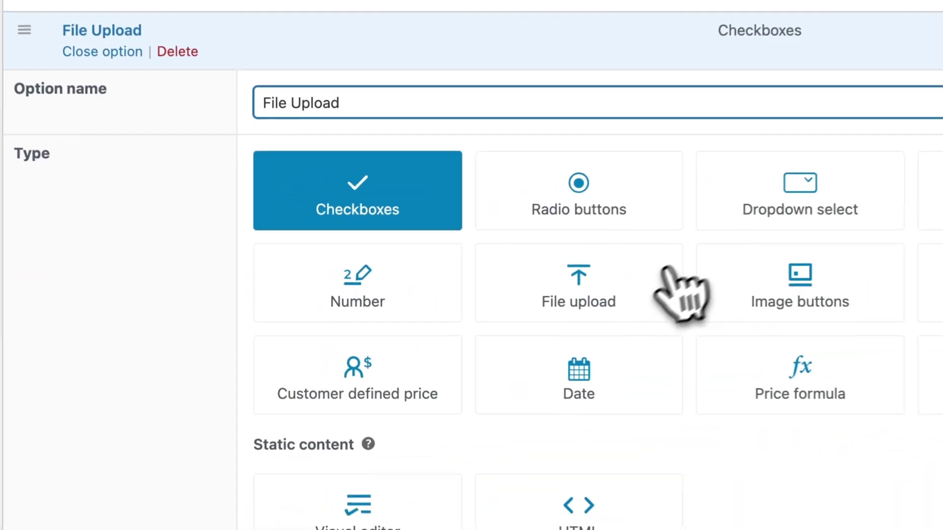
Install and activate the WooCommerce Live Preview add-on from the admin notice
click(621, 289)
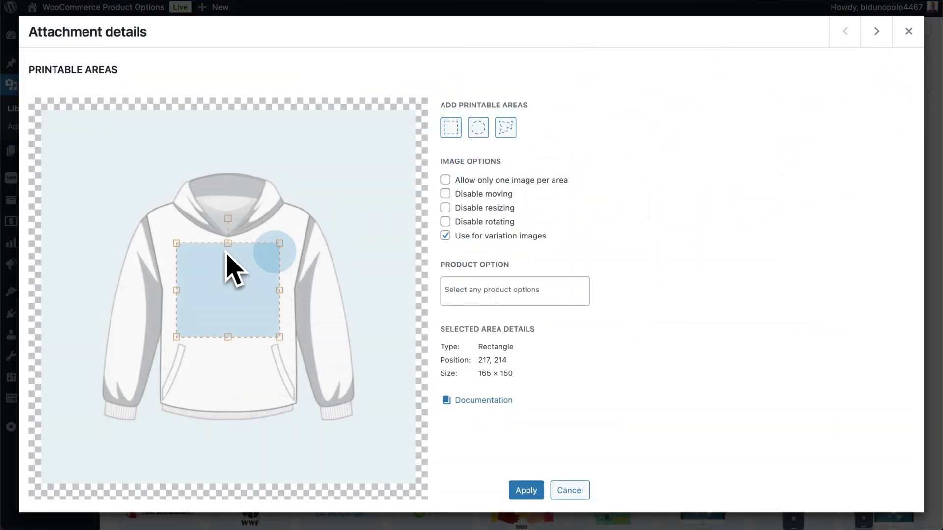
drag(228, 280, 229, 294)
click(272, 251)
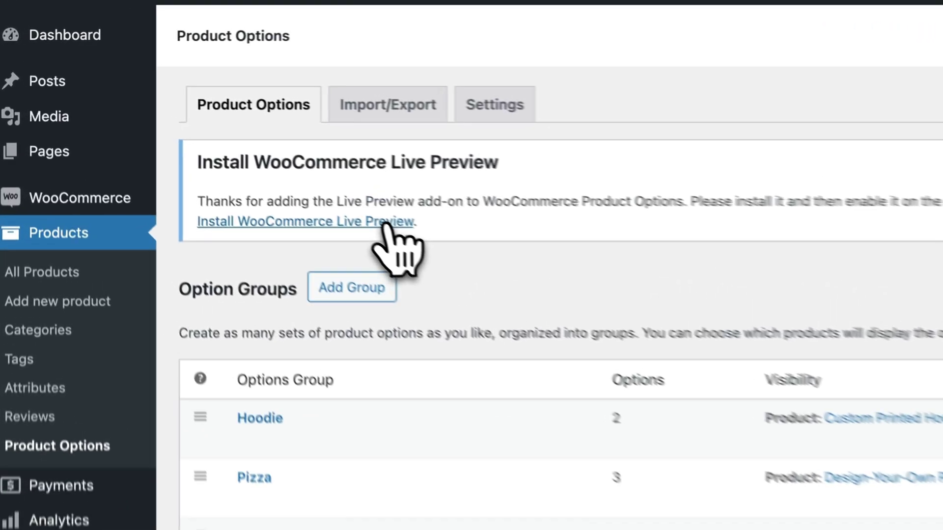
click(235, 148)
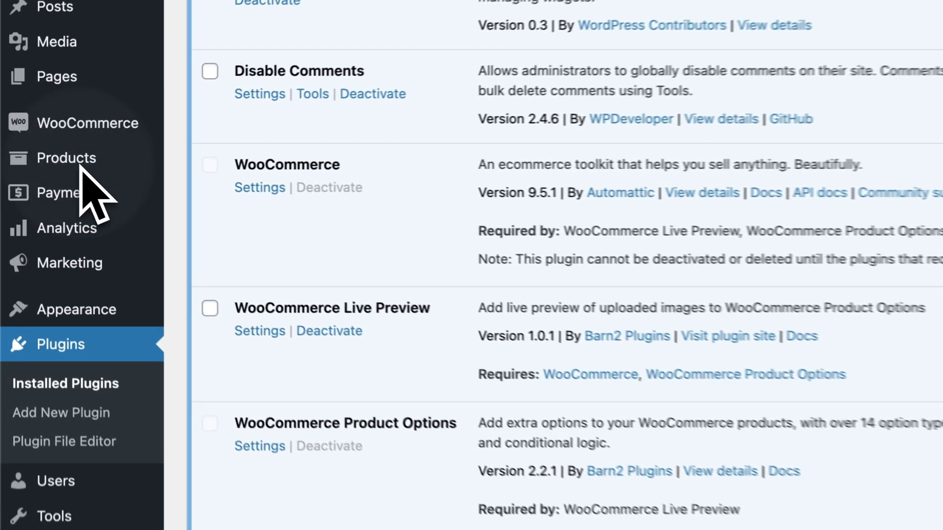
Go to Products > Product Options and add a new option group
mouse_move(87, 171)
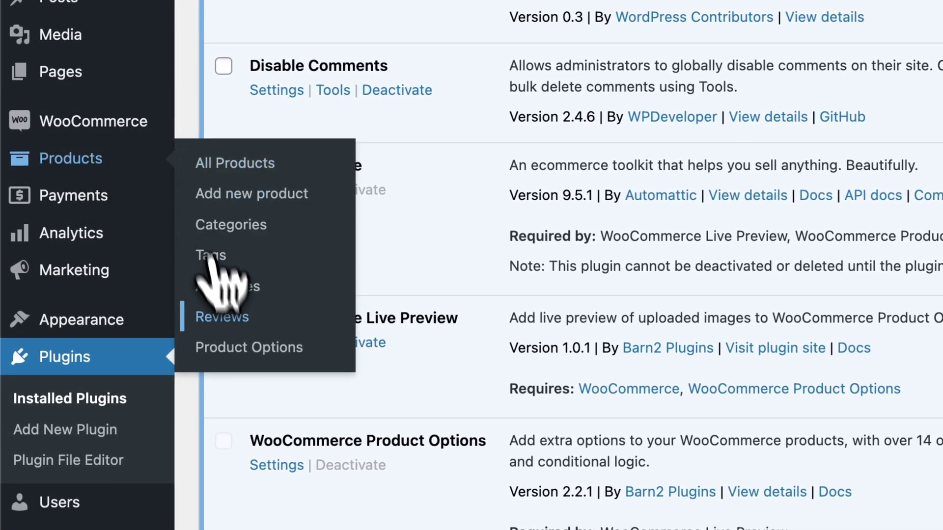
click(226, 350)
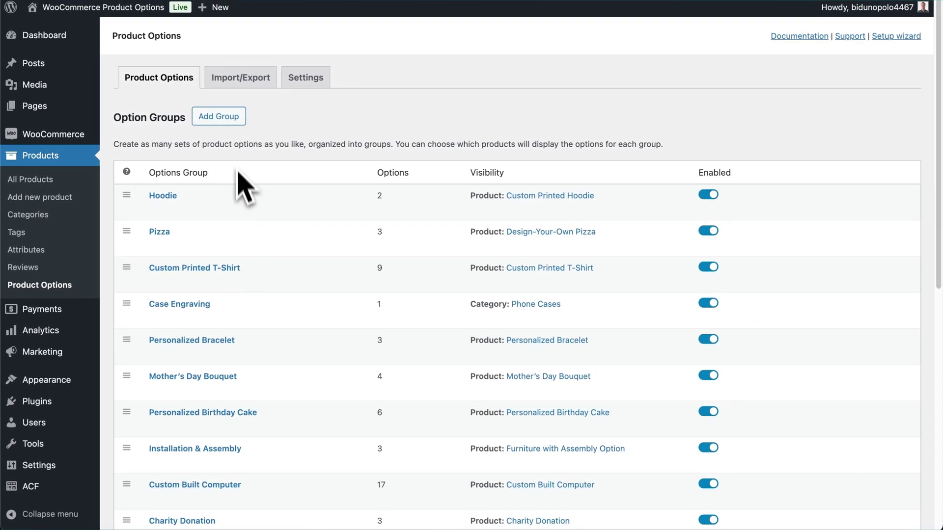
click(232, 124)
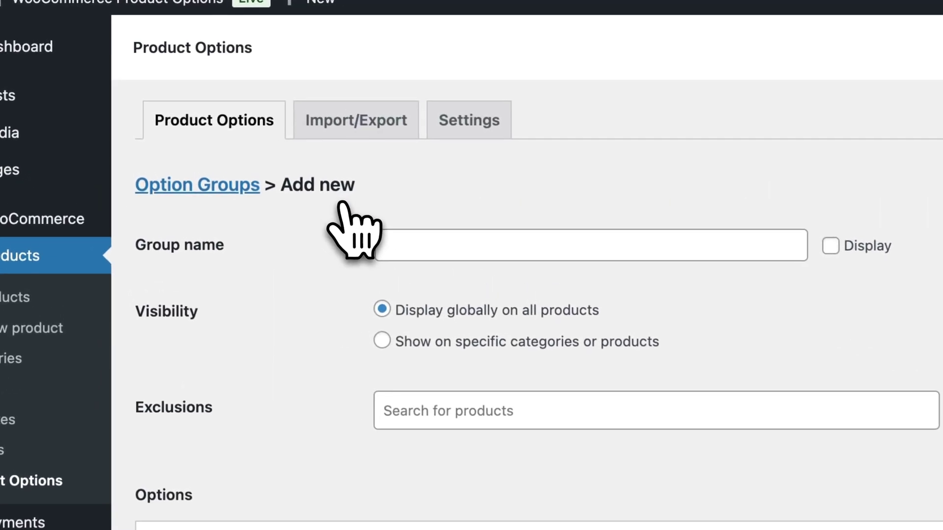
Name the group 'Image upload' and include only the Custom Printed Hoodie, found by searching 'hood'
click(491, 246)
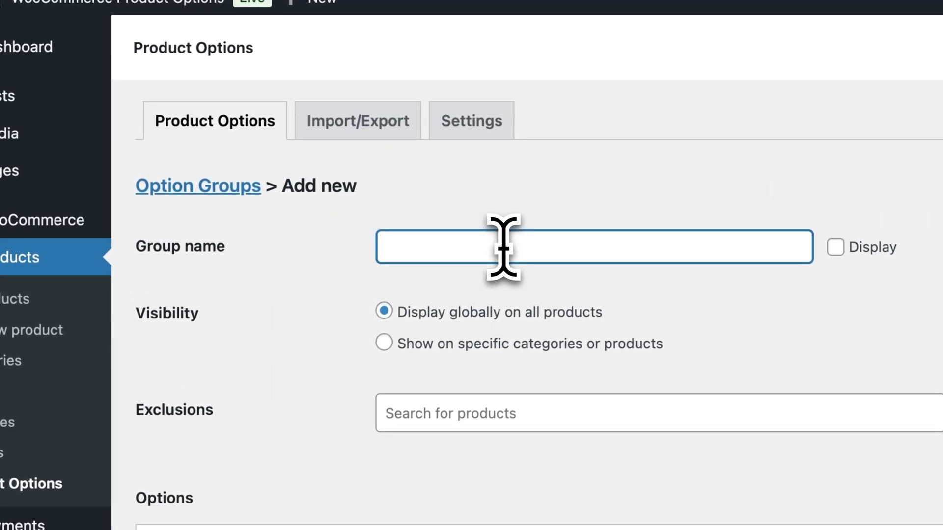
text(Image )
text(upload)
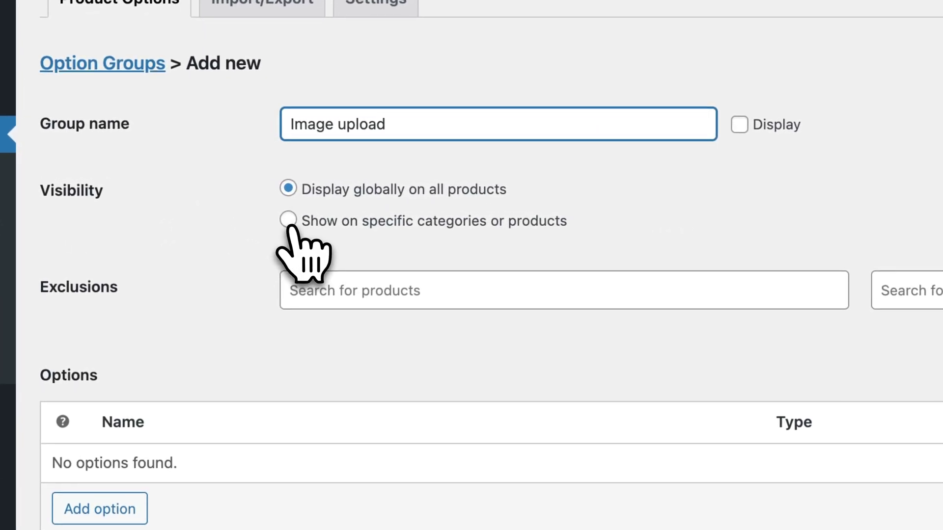
click(256, 204)
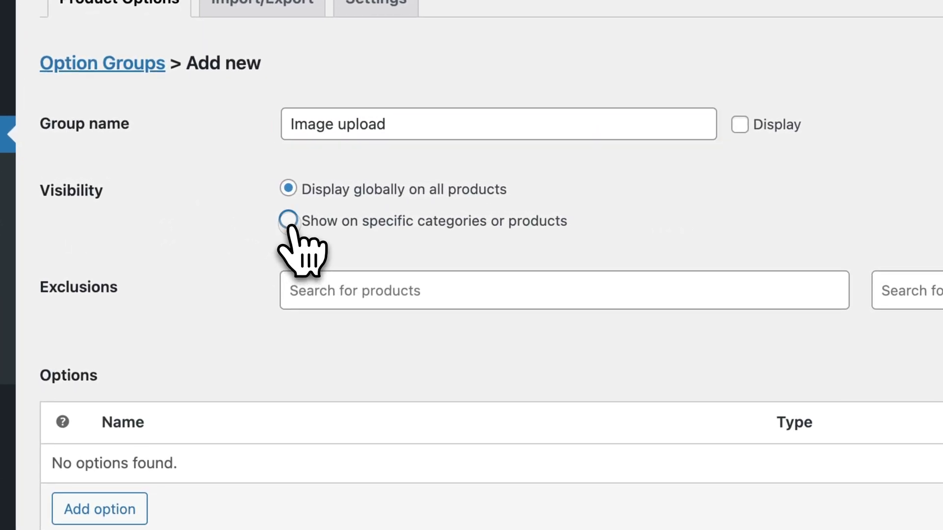
click(290, 221)
click(358, 289)
text(hood)
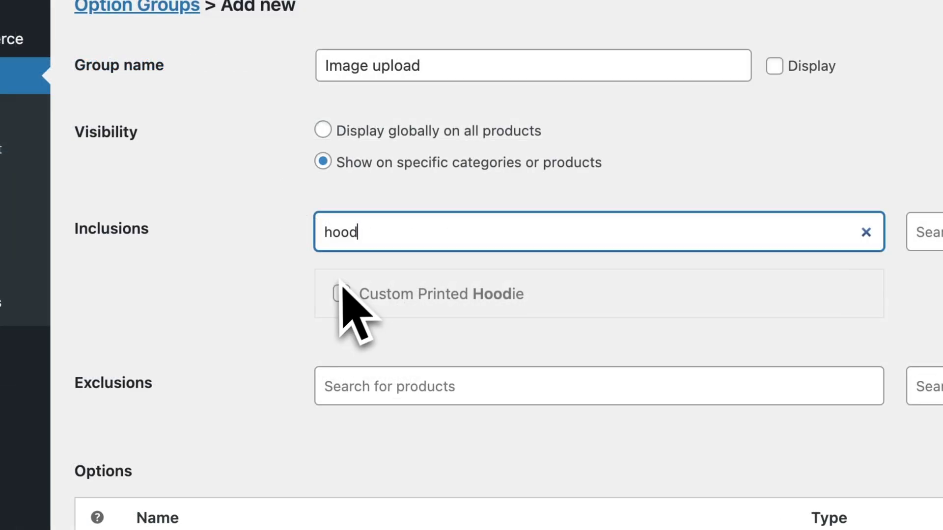
click(340, 293)
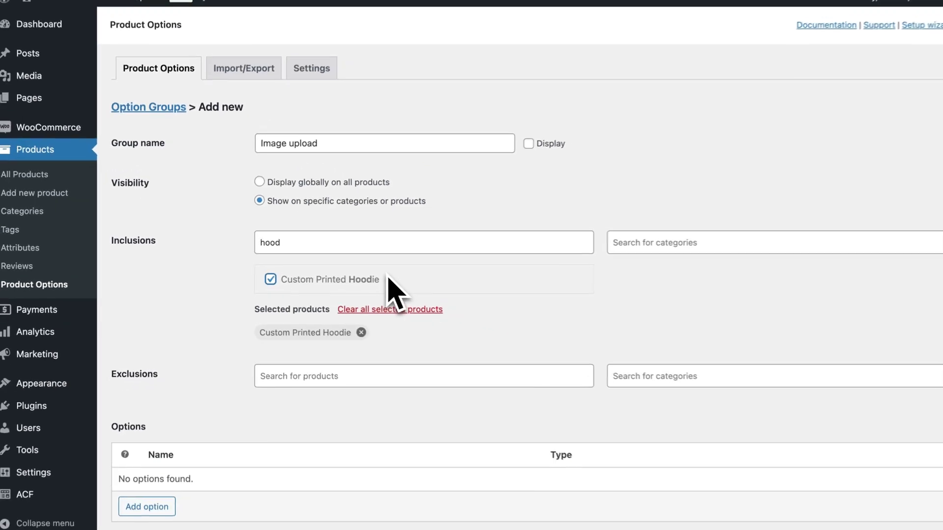
scroll(388, 275, down, 2)
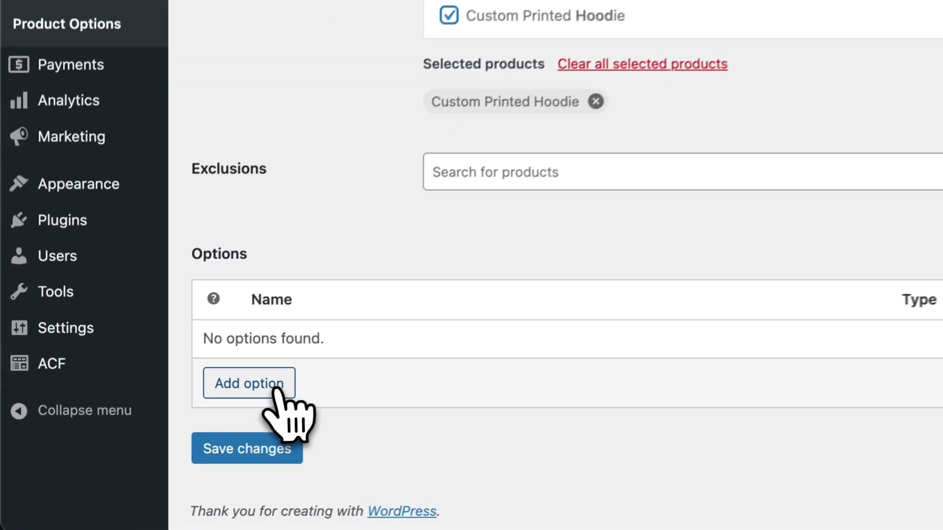
Add an option named 'File Upload' with the File upload type
click(283, 384)
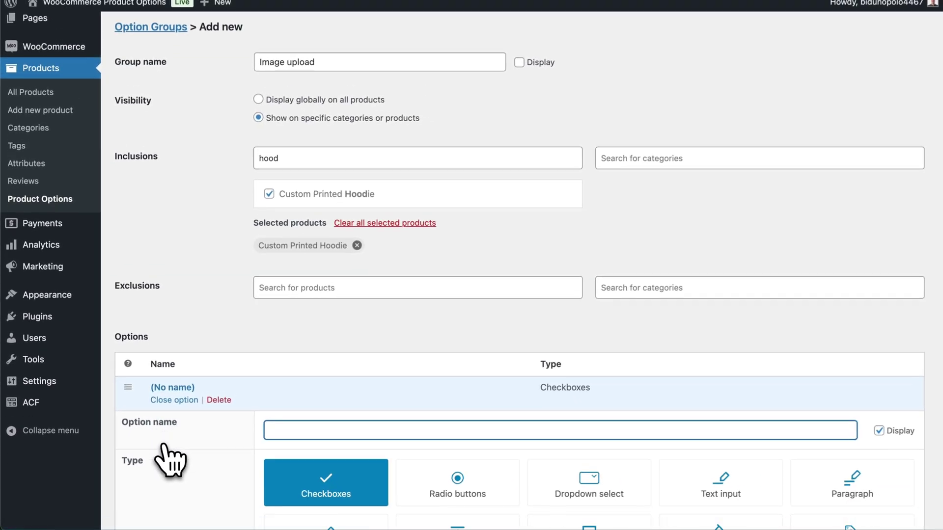
scroll(167, 461, down, 5)
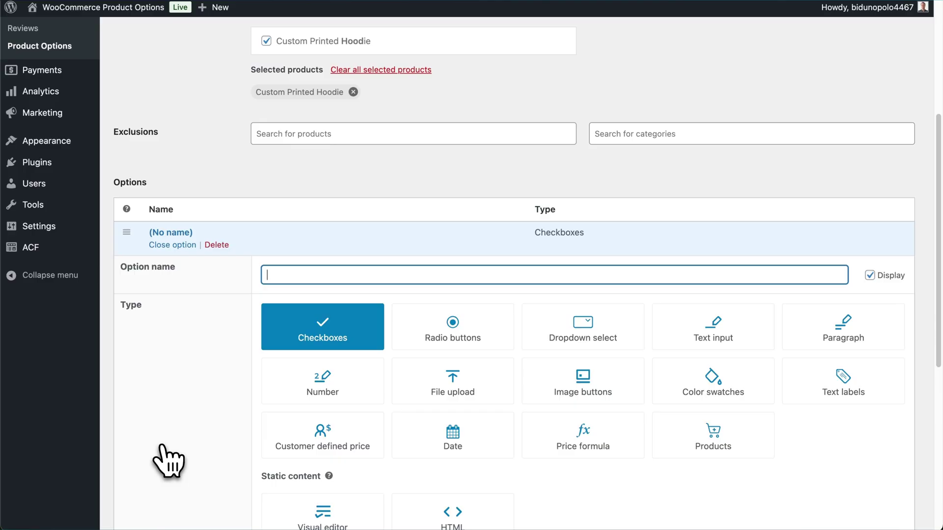
text(File Upload)
scroll(167, 461, down, 2)
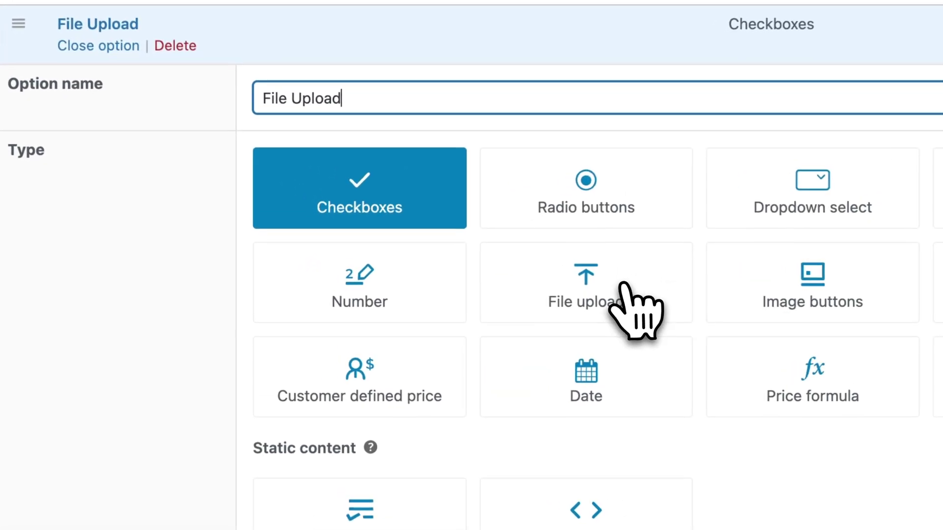
click(470, 290)
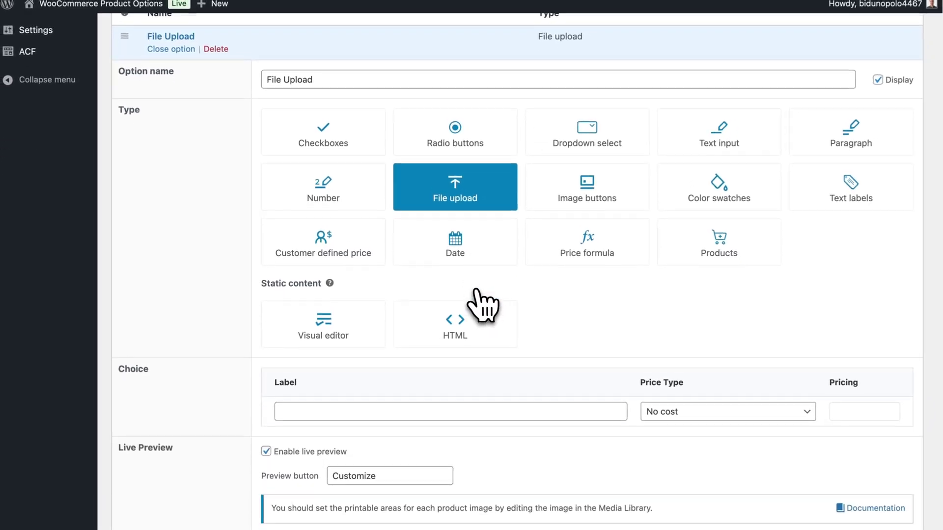
Try a 10.00 flat fee, then set the price type back to No cost
scroll(481, 304, down, 5)
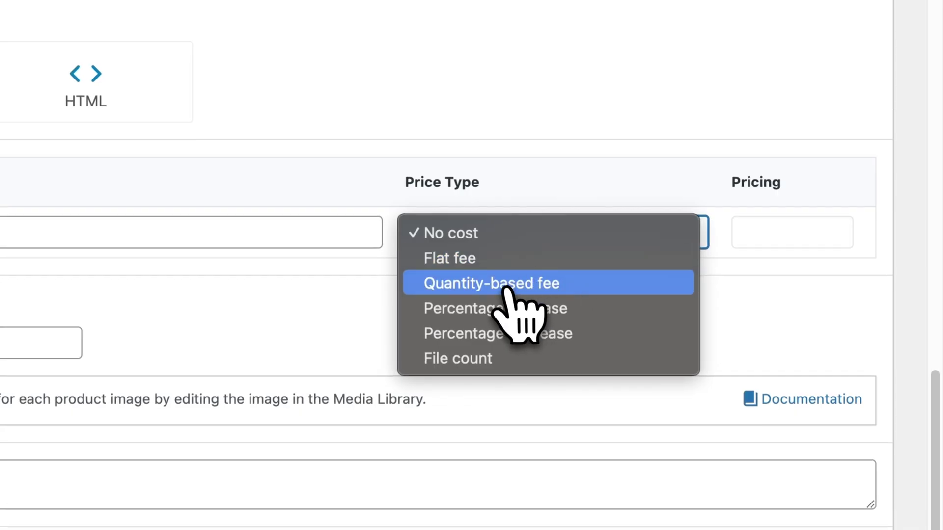
click(505, 267)
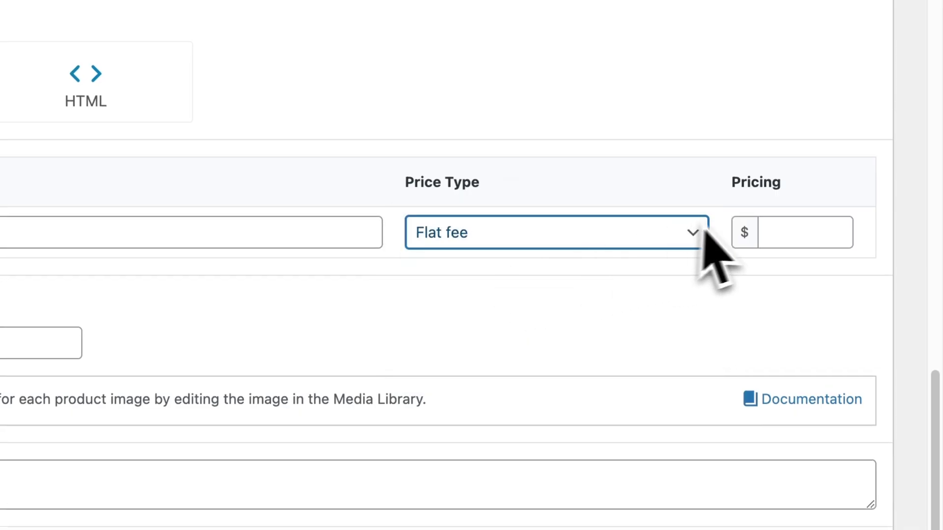
click(793, 232)
text(10.00)
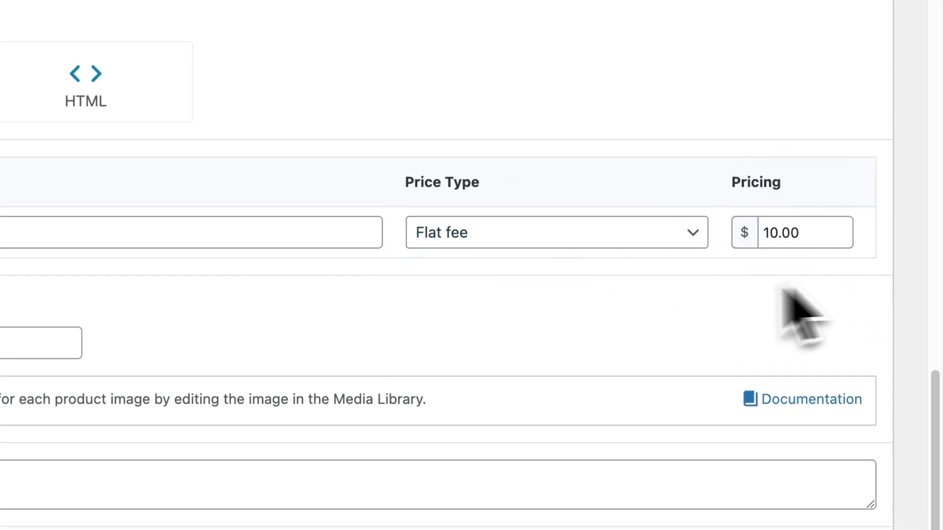
click(682, 247)
click(552, 208)
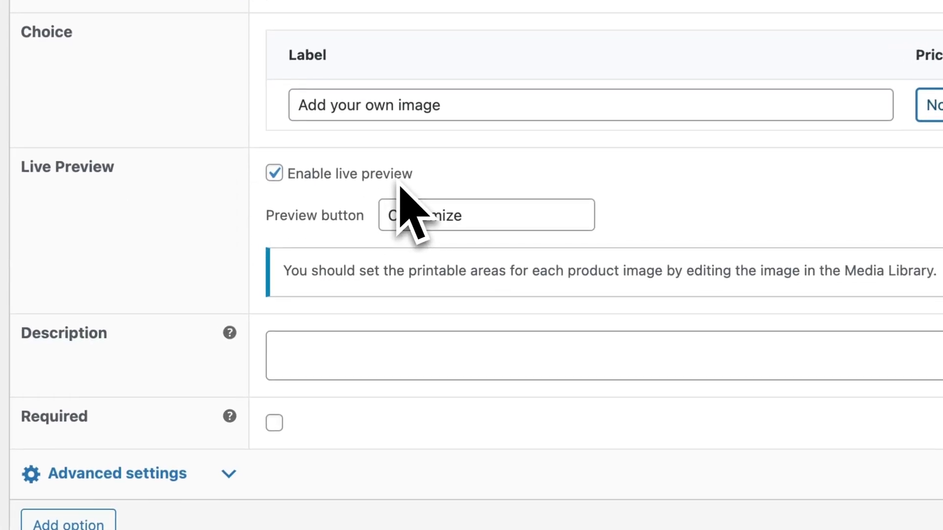
Change the preview button from 'Customize' to 'Edit image', mark the upload Required, and save
drag(483, 216, 390, 221)
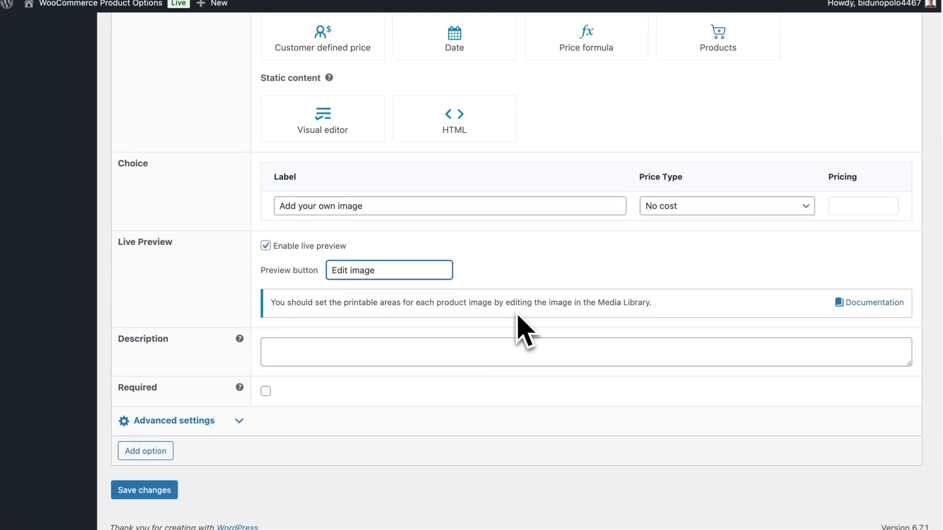
click(346, 331)
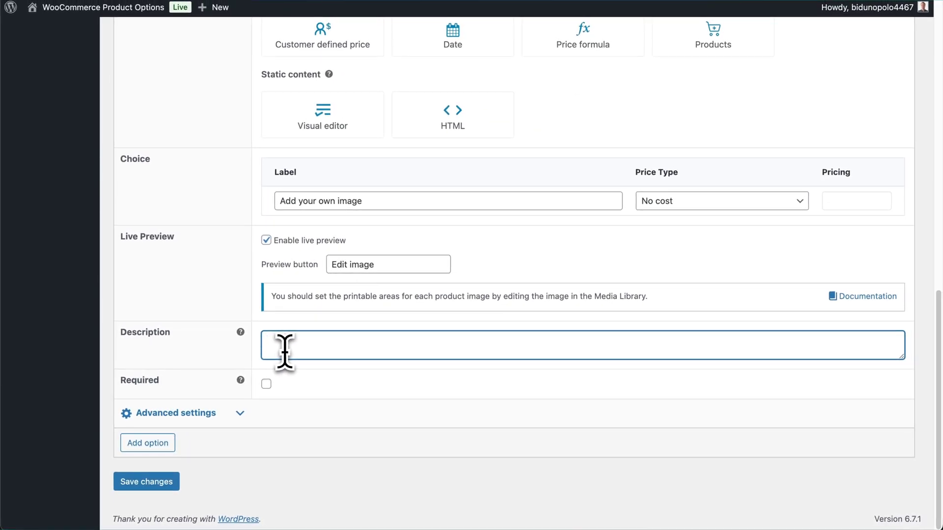
click(266, 384)
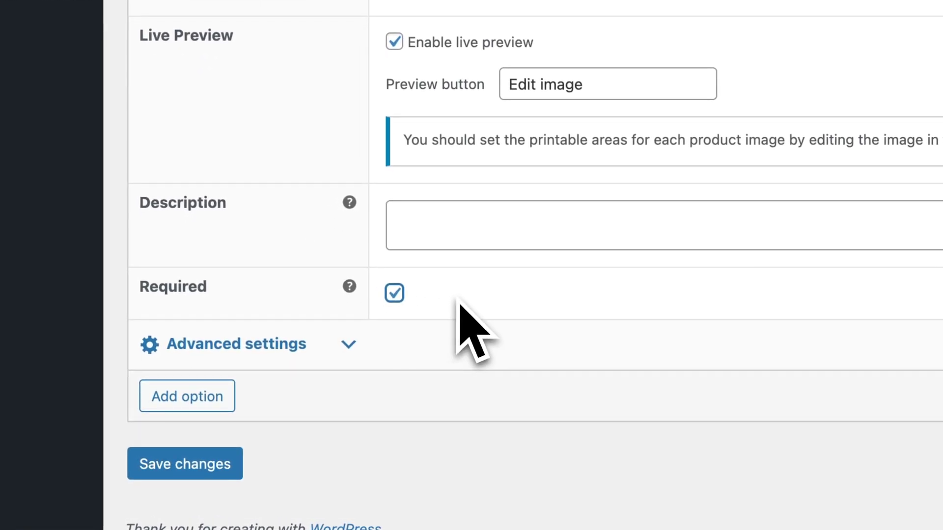
click(211, 464)
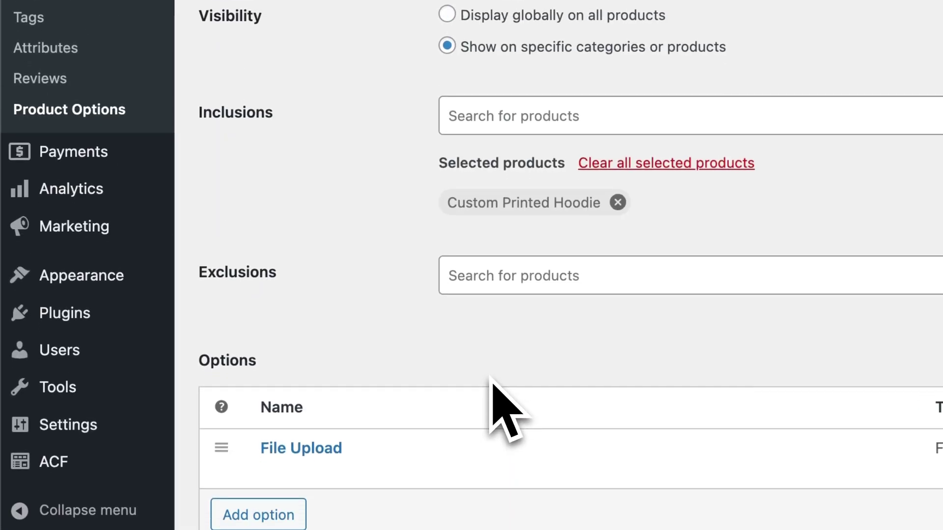
In the File Upload option's advanced settings, set max file size 20 MB and max files 2
scroll(491, 383, down, 2)
click(314, 368)
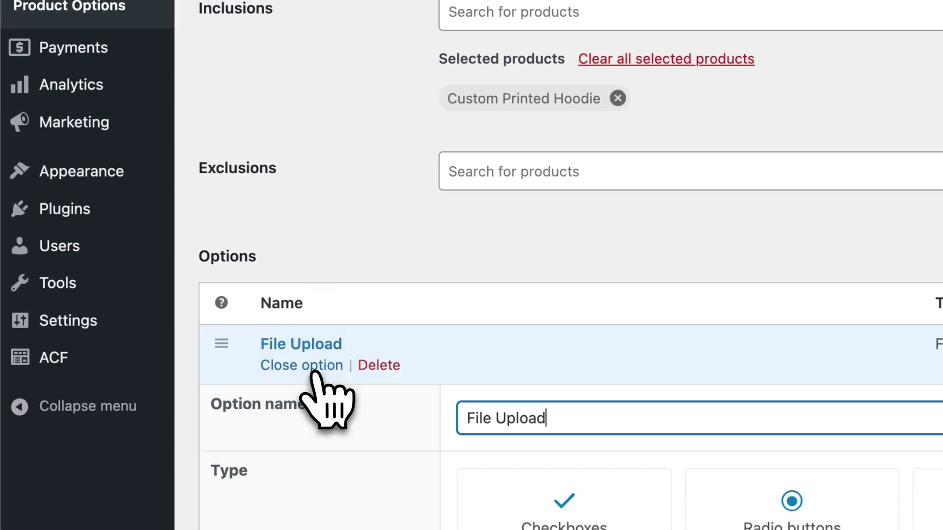
scroll(314, 373, down, 10)
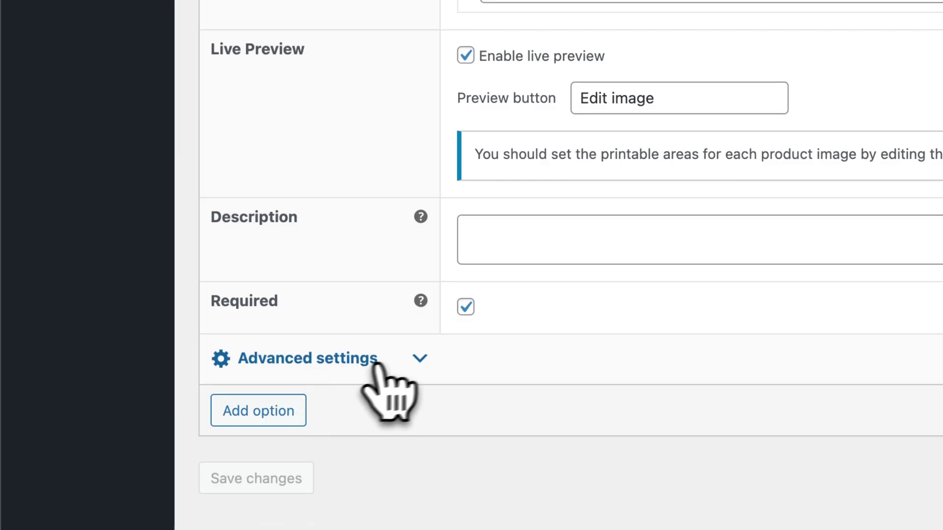
click(376, 366)
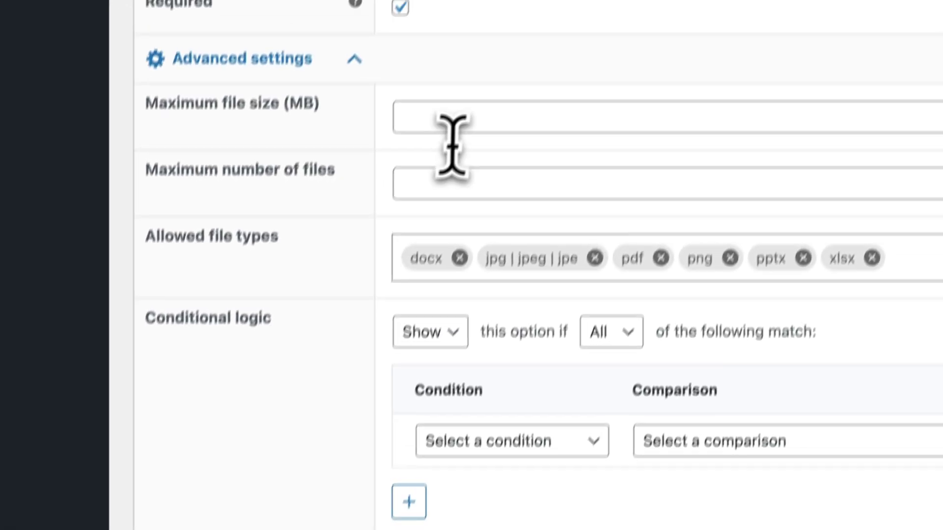
click(488, 158)
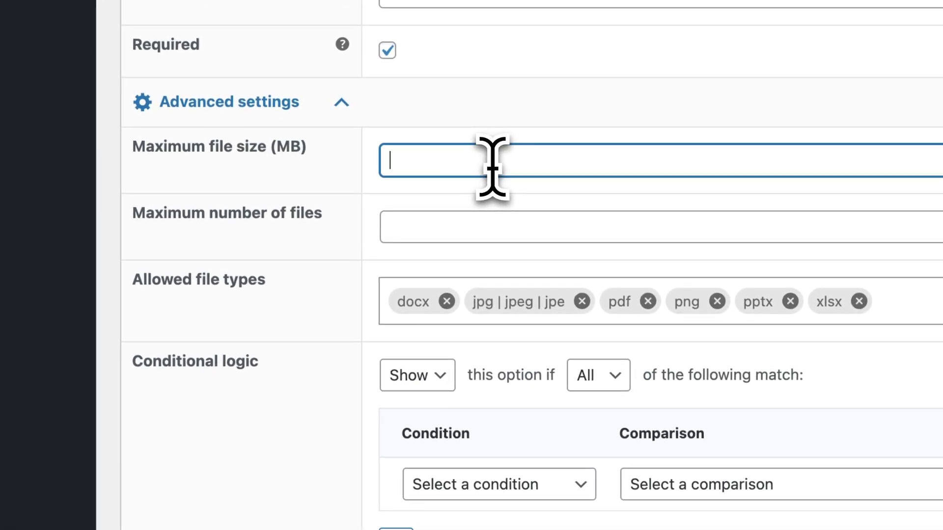
text(10)
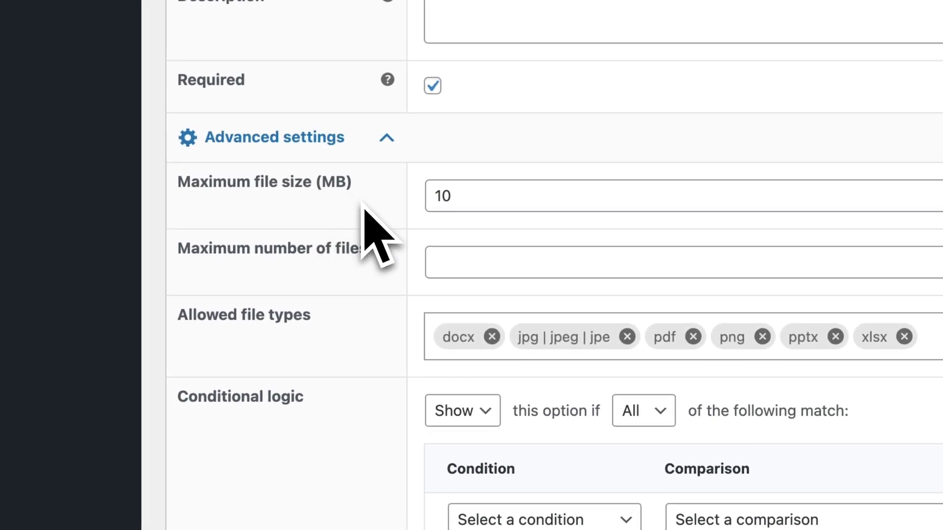
click(491, 264)
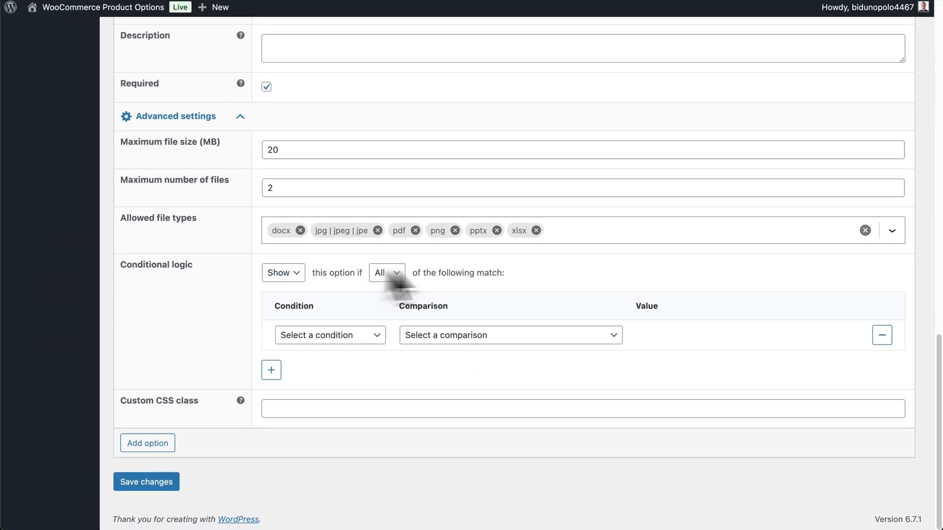
Restrict allowed file types to jpg/jpeg, pdf, png and webp, removing xlsx and pptx, then save
click(892, 234)
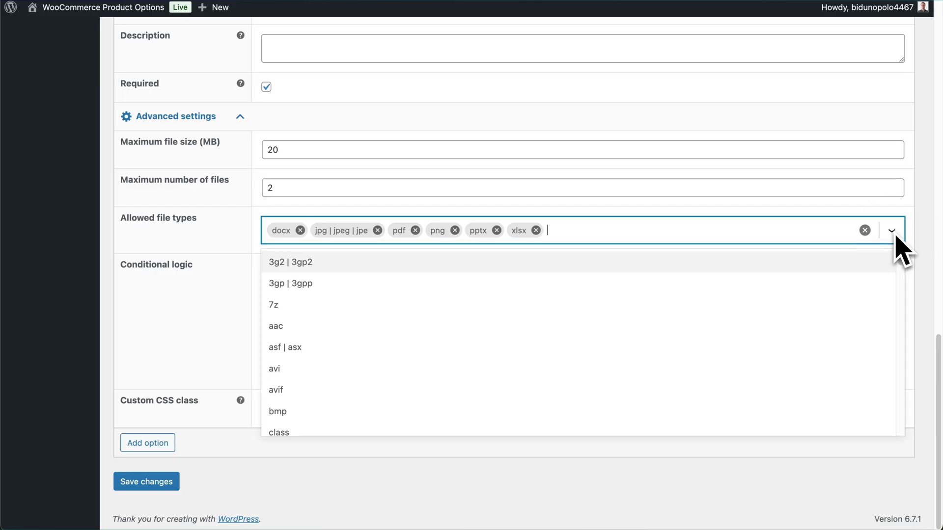
scroll(398, 364, down, 5)
scroll(386, 354, down, 12)
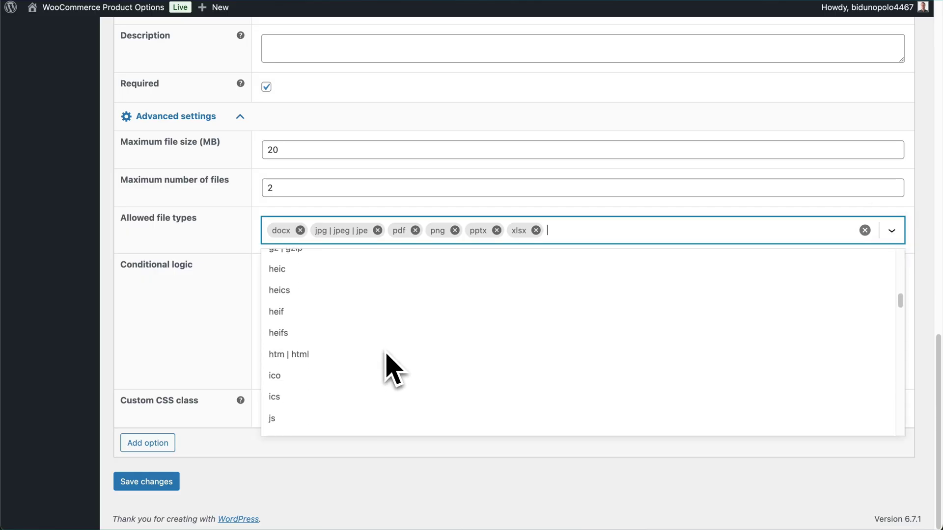
scroll(386, 355, down, 3)
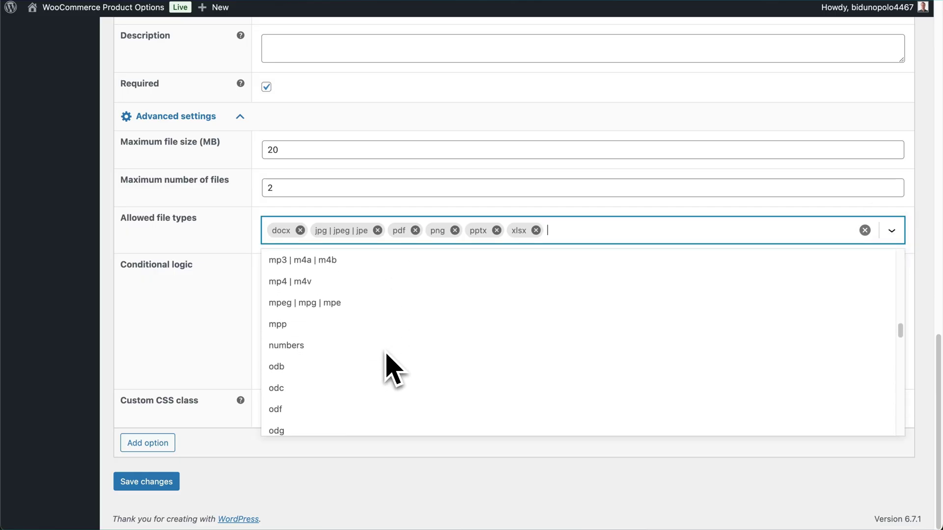
scroll(387, 355, up, 5)
scroll(388, 366, up, 8)
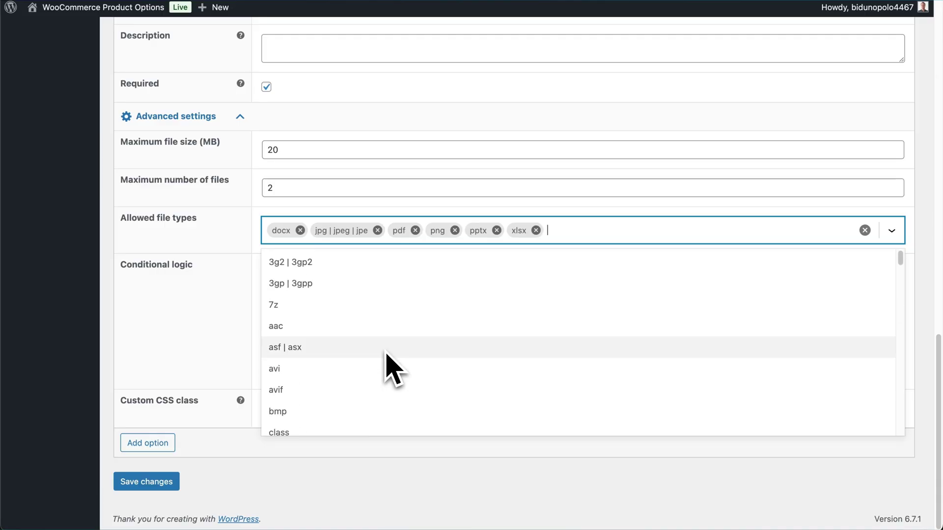
click(596, 239)
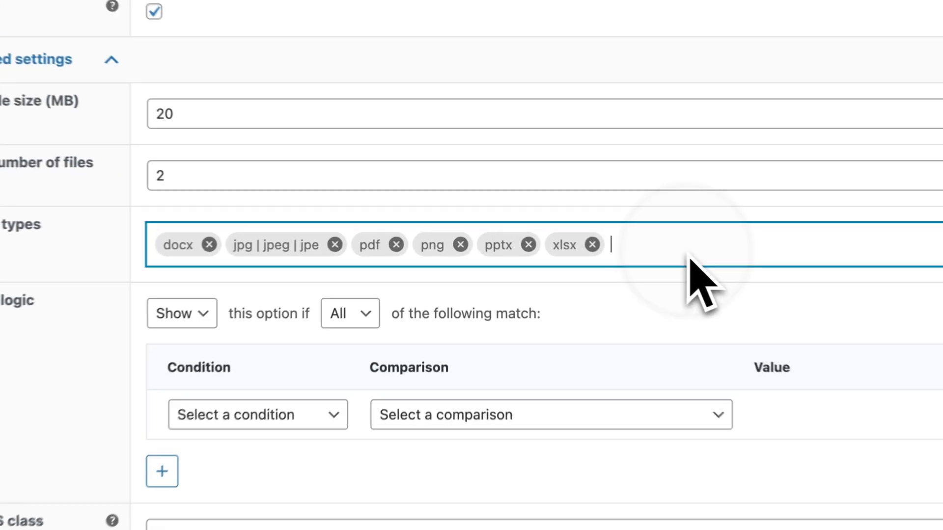
click(536, 230)
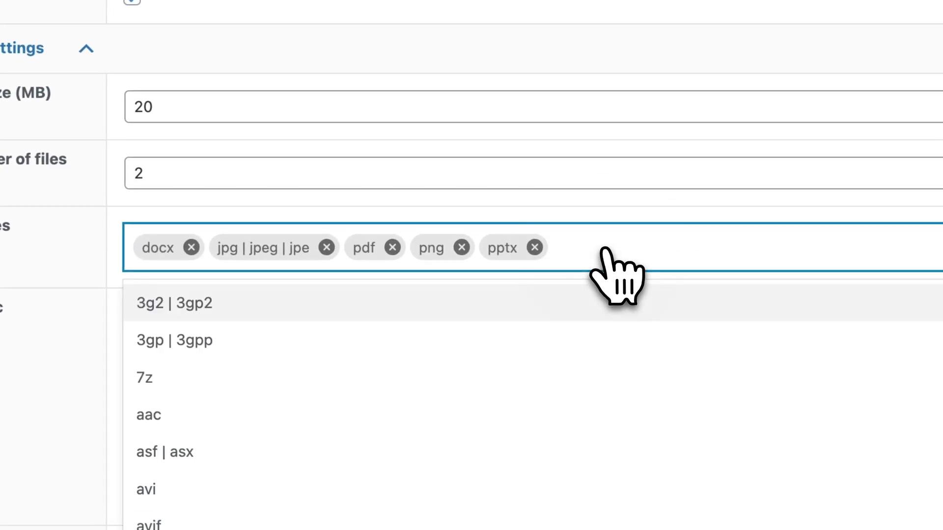
click(535, 248)
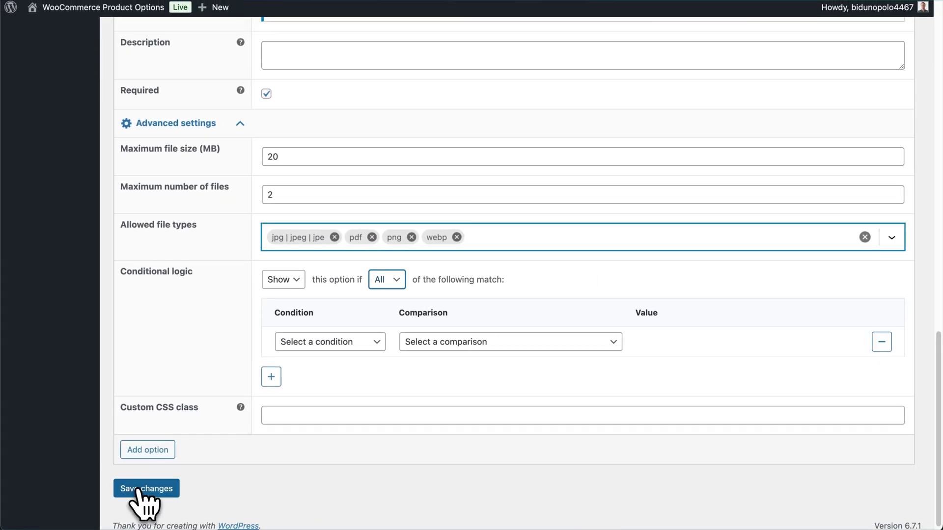
click(142, 489)
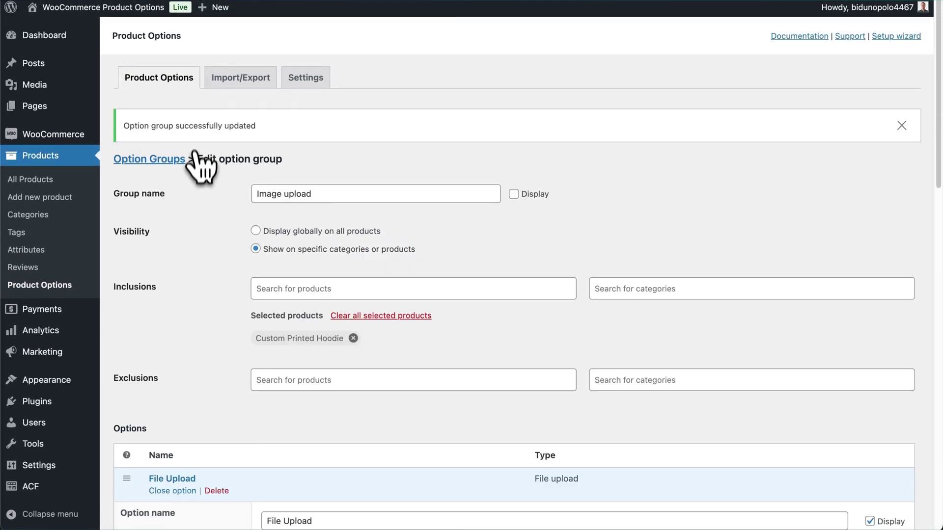
Return to the Option Groups list and scroll to the Image upload row at the bottom
click(147, 159)
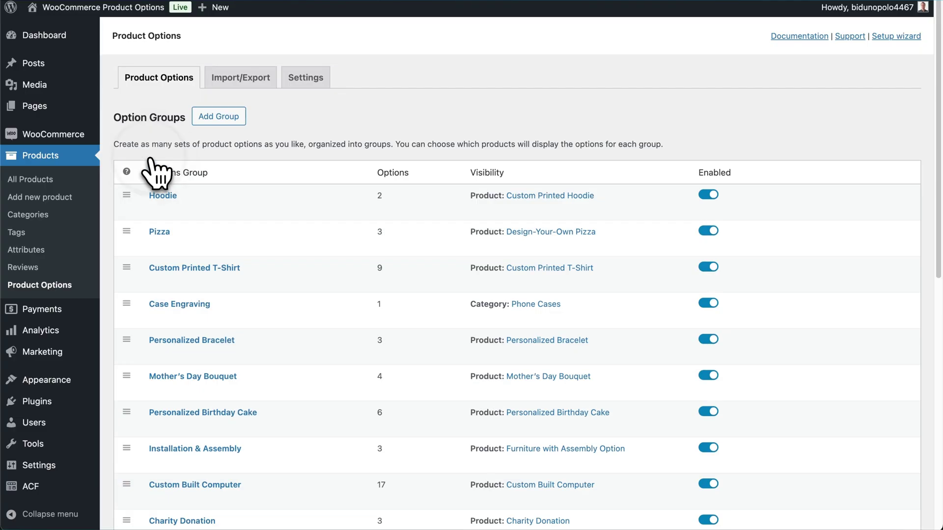
scroll(155, 174, down, 10)
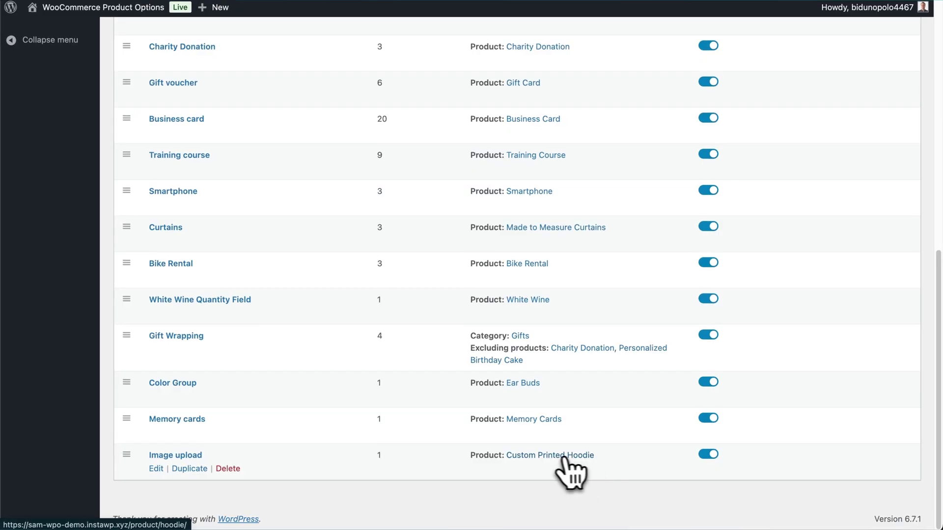
Open the Custom Printed Hoodie product page and set the colour to Red
click(549, 457)
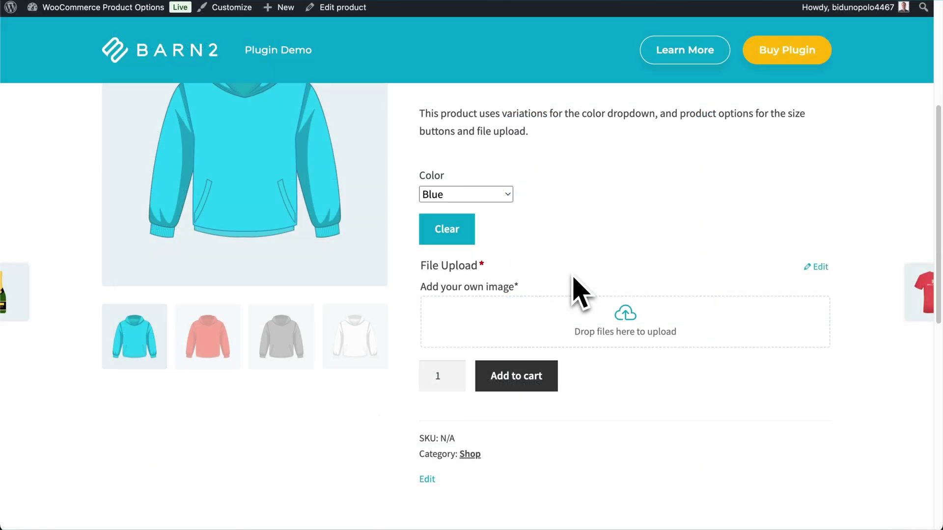
scroll(575, 289, down, 1)
scroll(575, 290, up, 4)
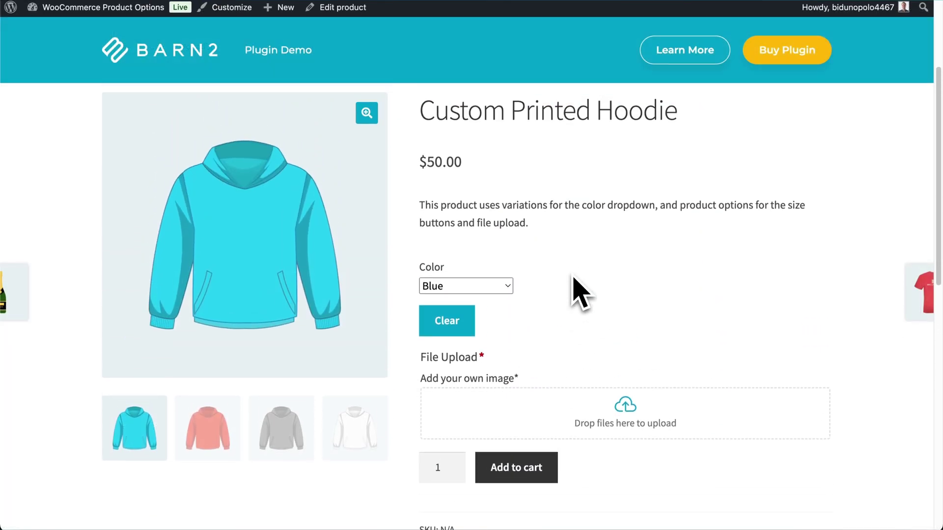
click(500, 289)
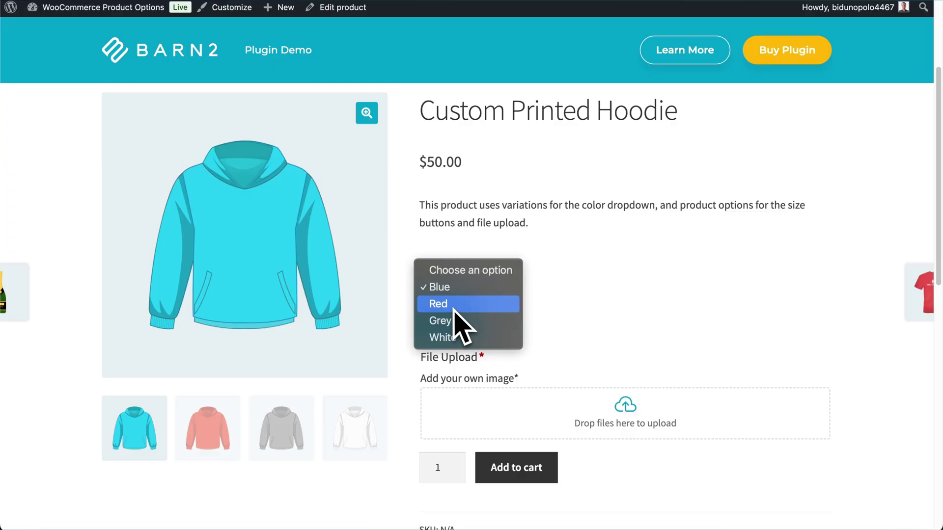
click(460, 325)
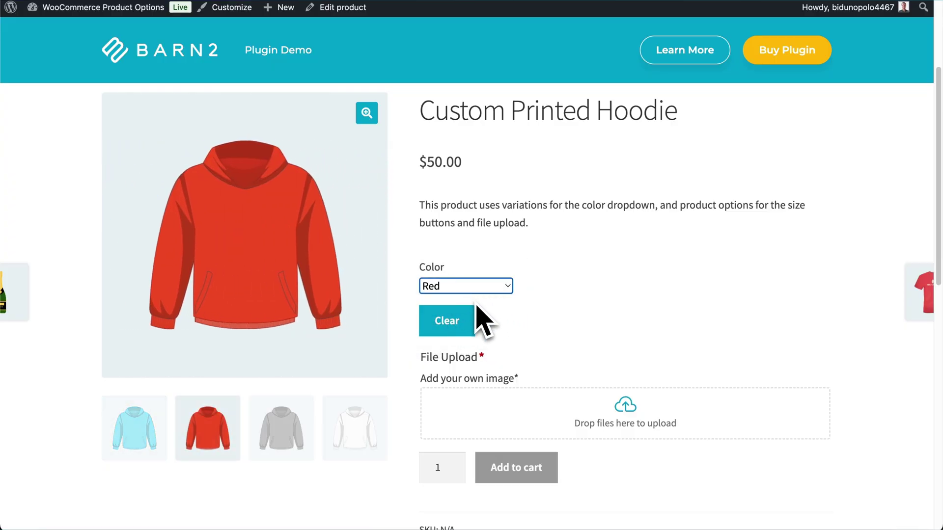
Upload B2 icon.png into the image upload drop zone
scroll(581, 335, down, 3)
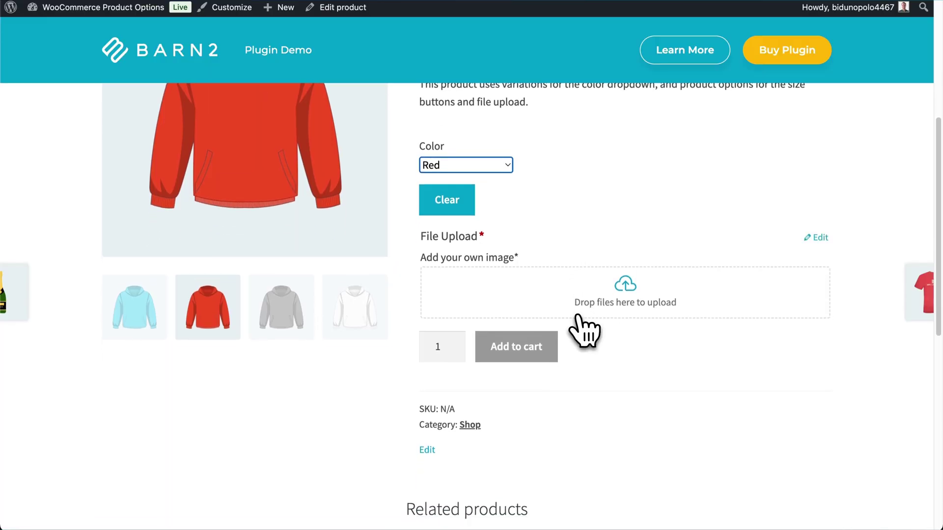
click(633, 295)
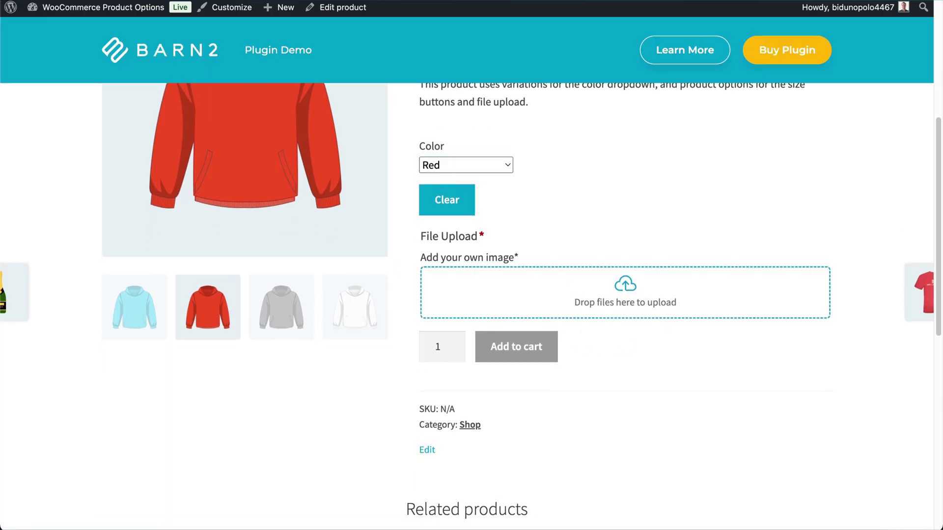
drag(786, 207, 638, 291)
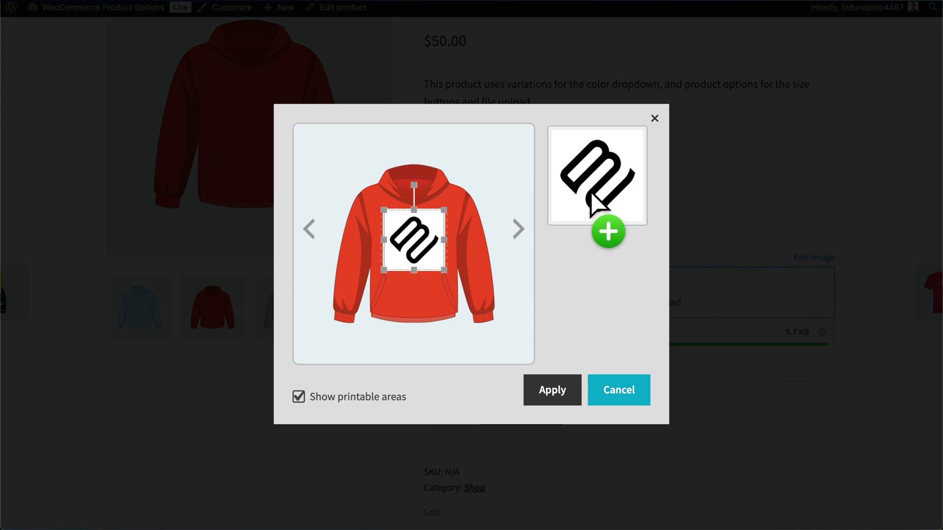
Apply the B2 logo placement so it shows on the front of the red hoodie
click(550, 391)
scroll(490, 358, up, 3)
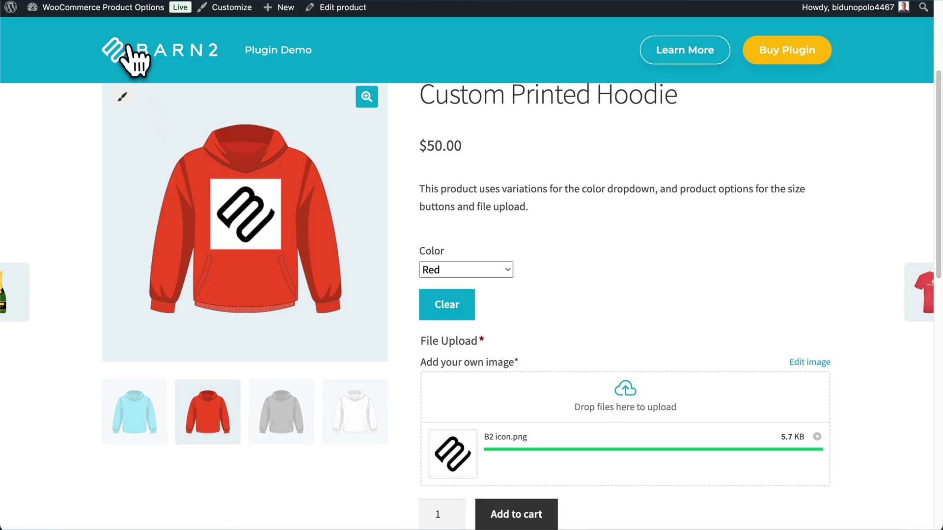
scroll(569, 330, down, 2)
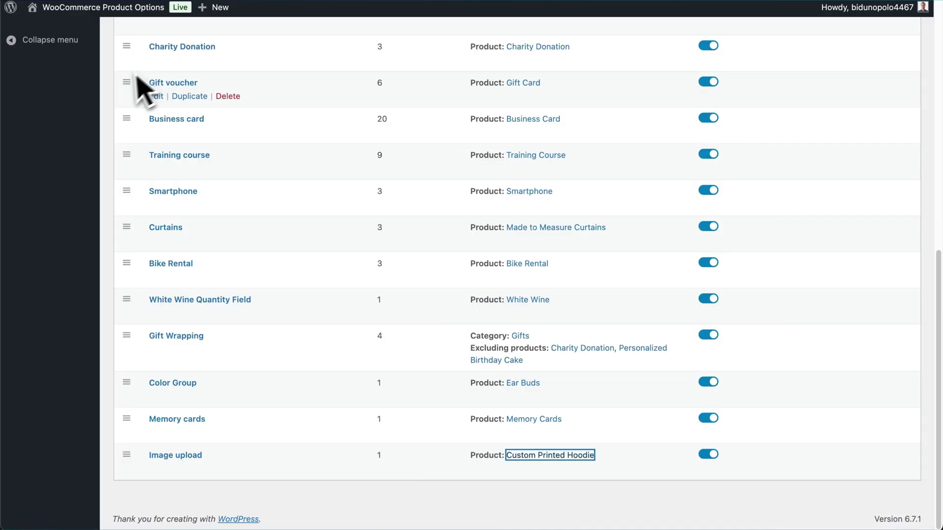
scroll(133, 94, up, 15)
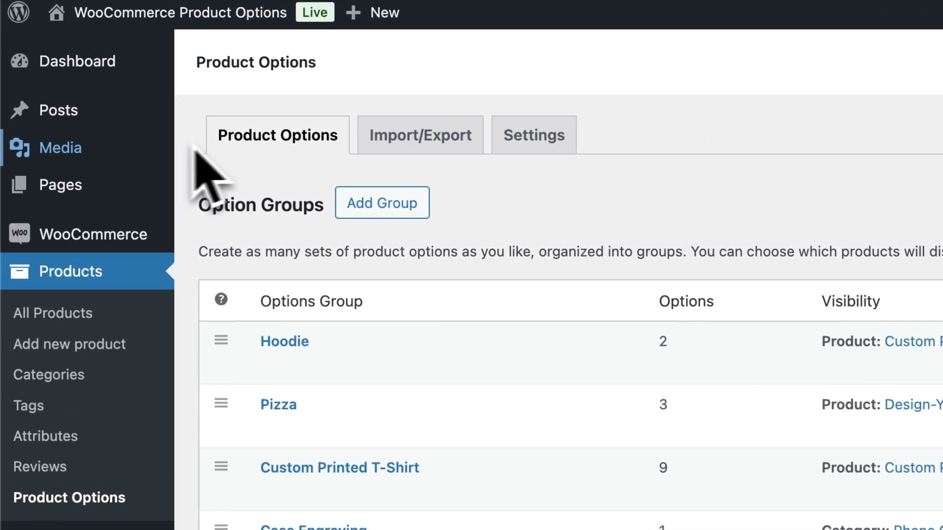
Open the Media Library and launch the printable areas editor for the white hoodie image Hoodie-4.png
mouse_move(52, 82)
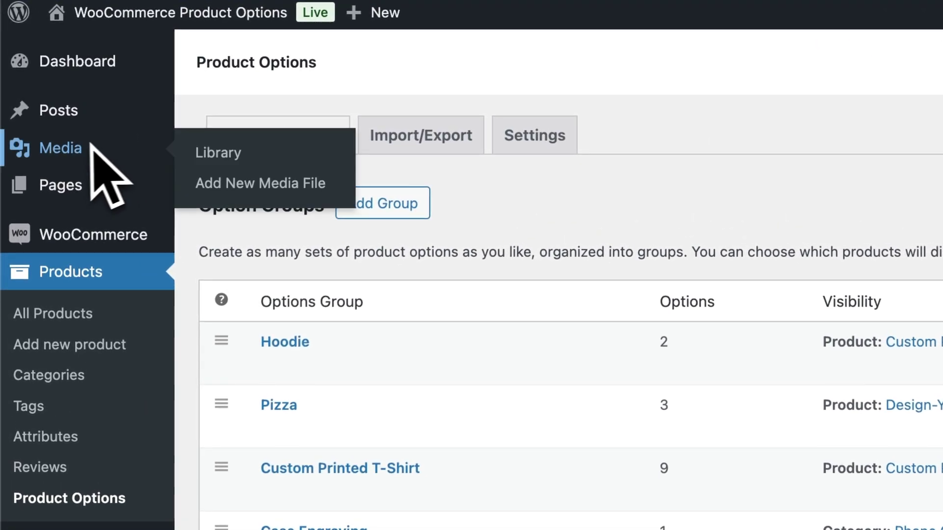
click(213, 165)
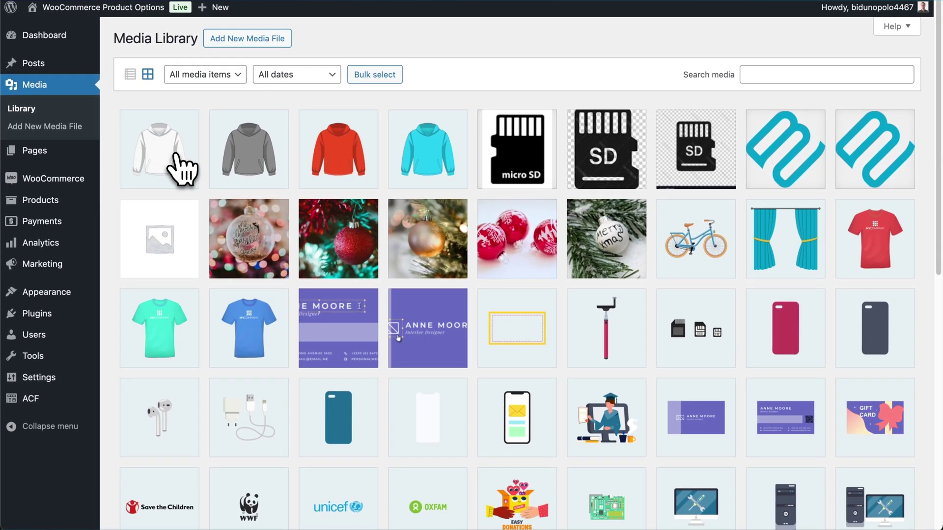
click(169, 156)
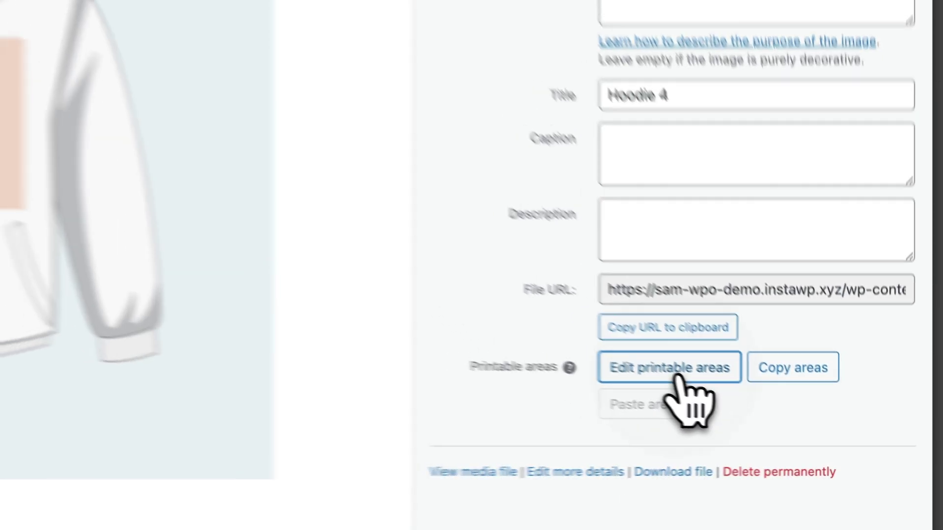
click(658, 367)
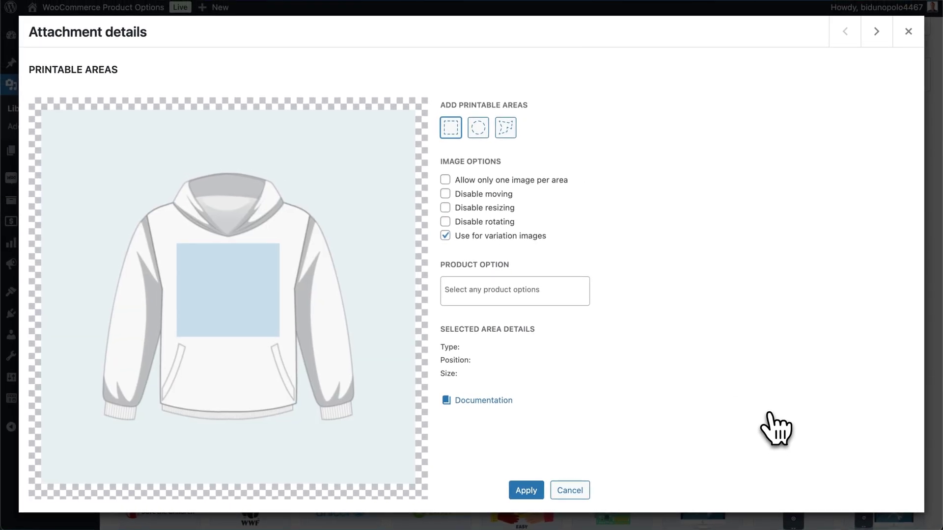
Add a 69×69 circle area on the upper-right chest and shorten the rectangle to 165×74
click(478, 132)
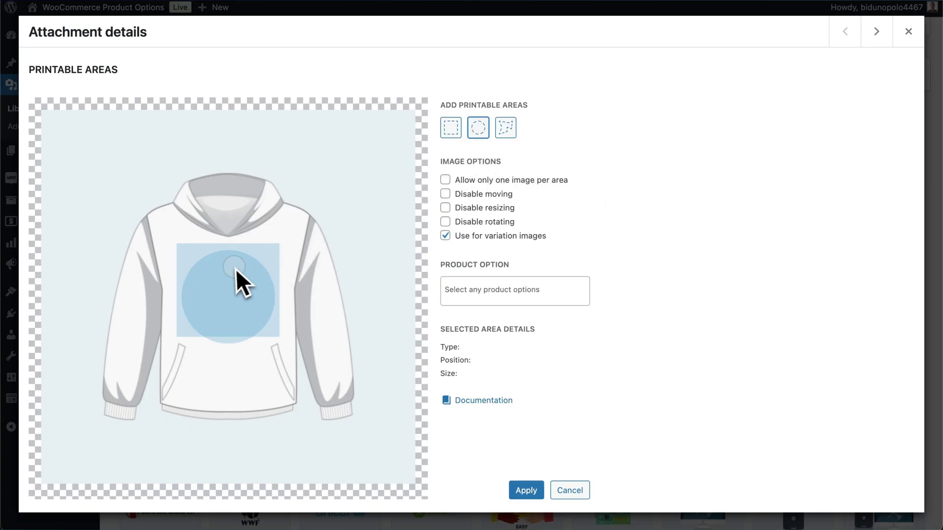
drag(235, 269, 245, 372)
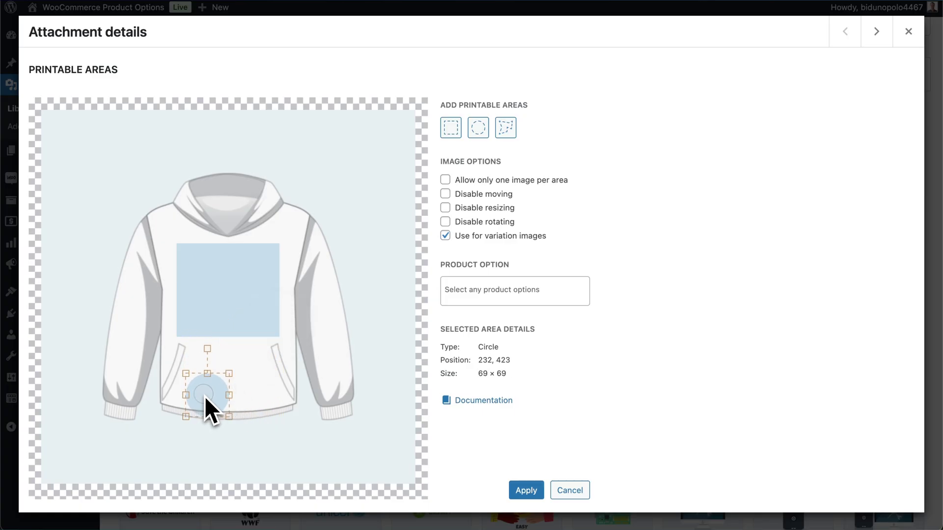
drag(205, 398, 273, 251)
click(257, 305)
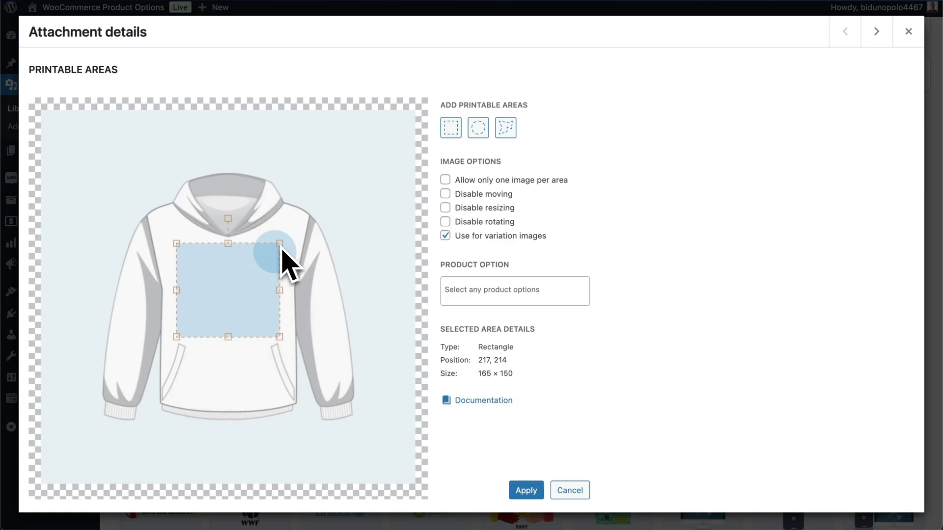
drag(228, 249, 228, 292)
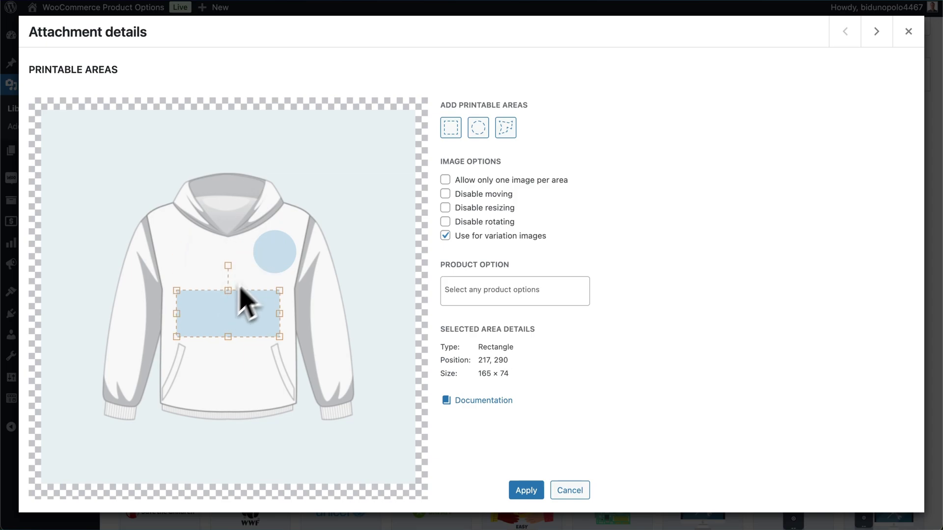
click(273, 245)
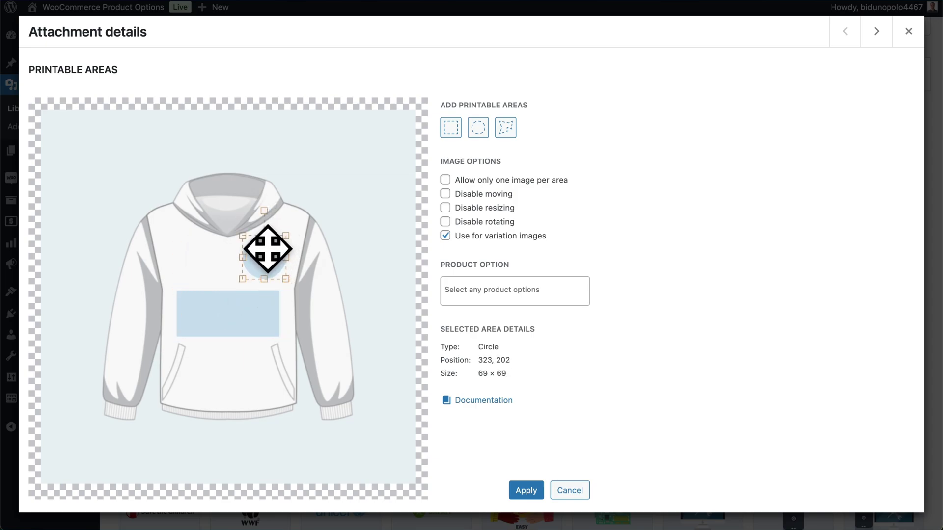
Draw a three-point triangular polygon printable area, then select the chest rectangle area
click(506, 128)
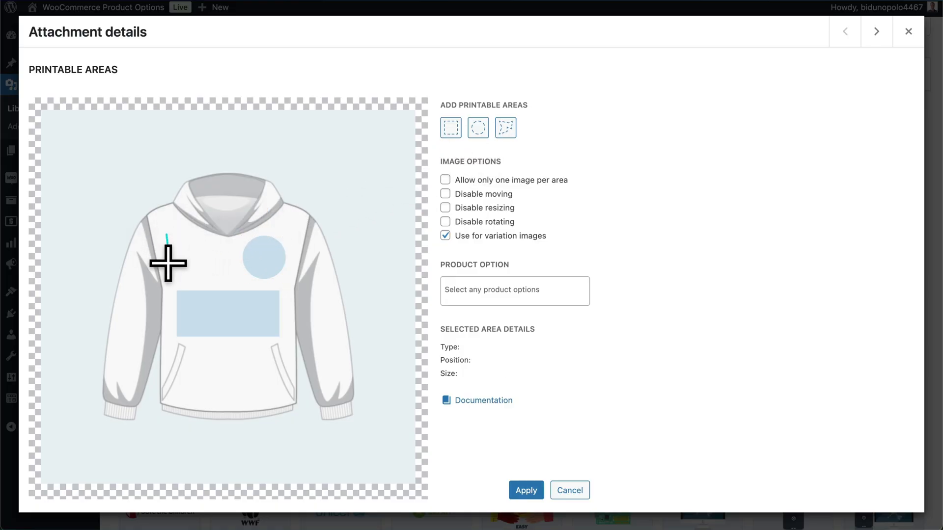
click(211, 258)
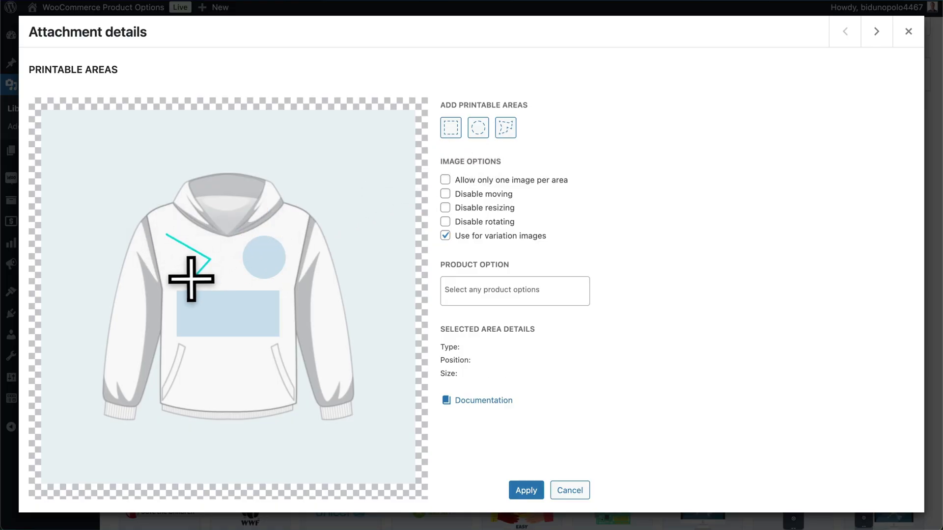
click(187, 278)
click(166, 235)
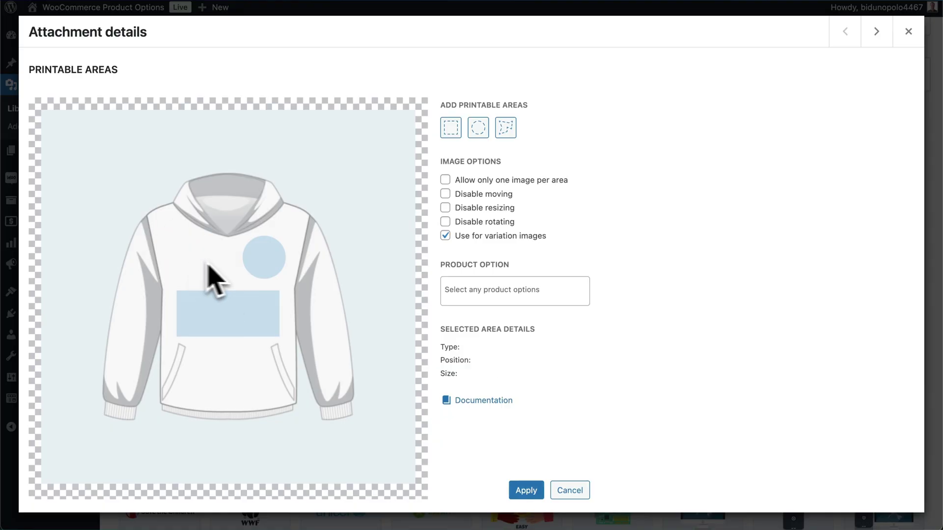
click(270, 273)
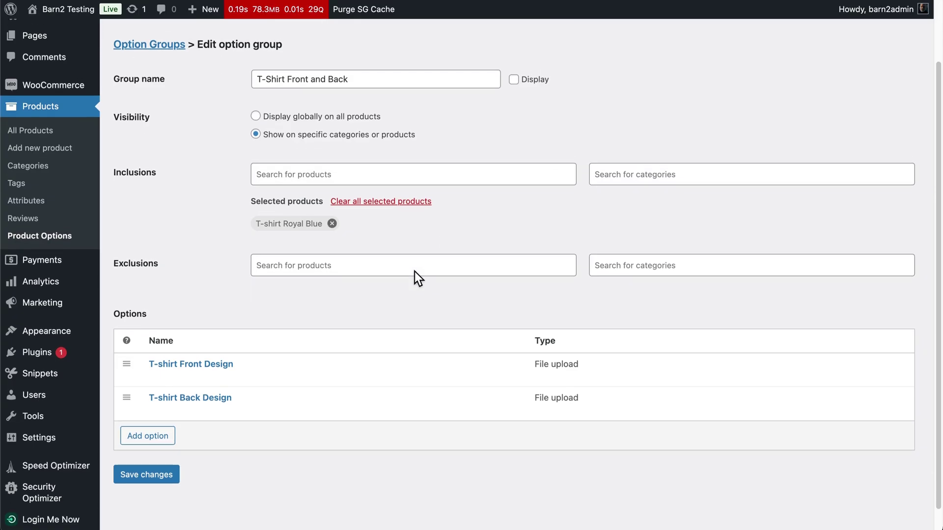
Expand the T-shirt Front Design option to review its settings, then collapse it again
scroll(415, 272, down, 2)
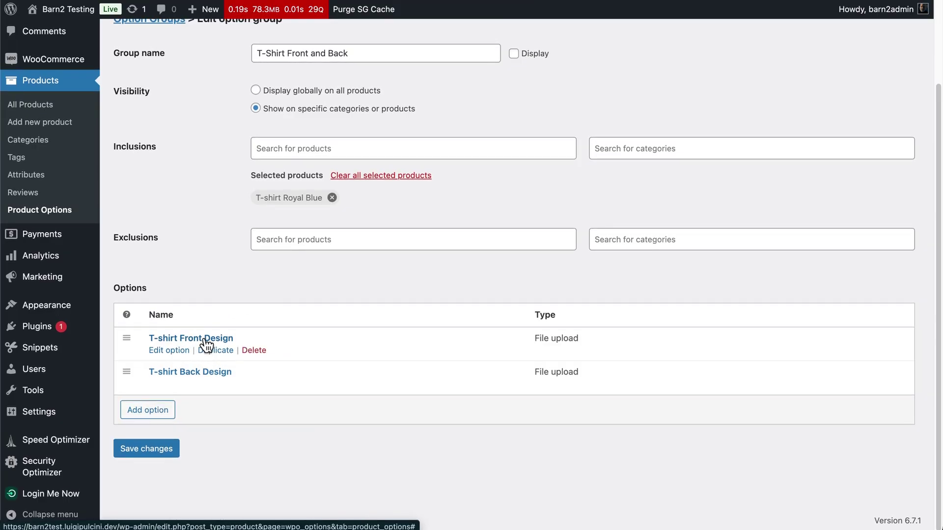
click(186, 350)
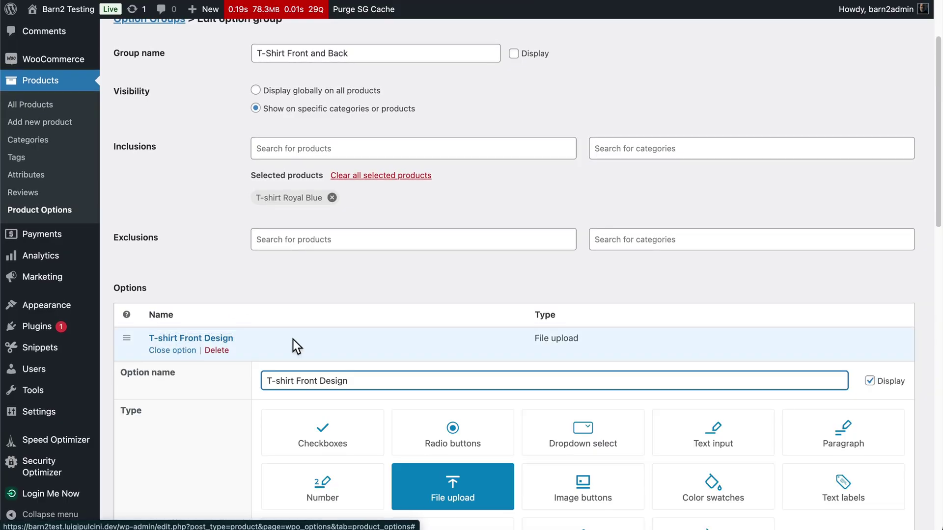
scroll(268, 346, down, 4)
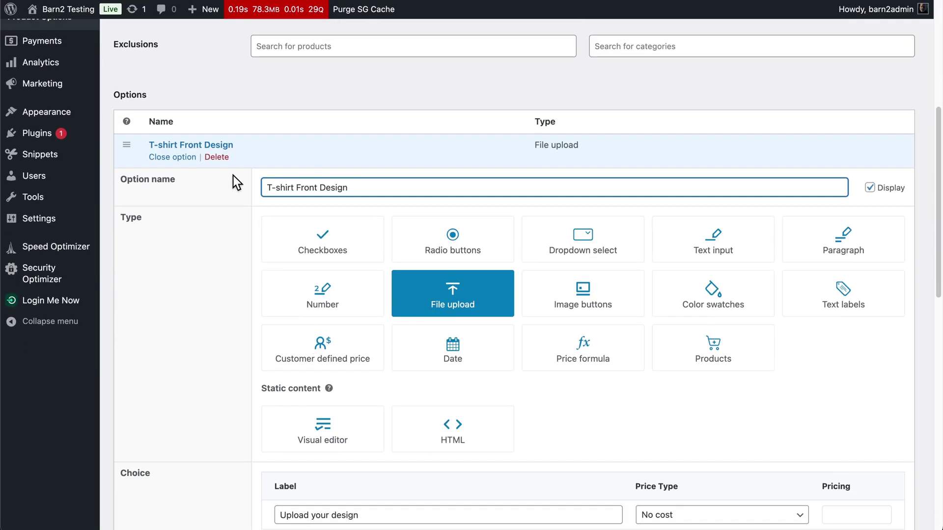
click(180, 158)
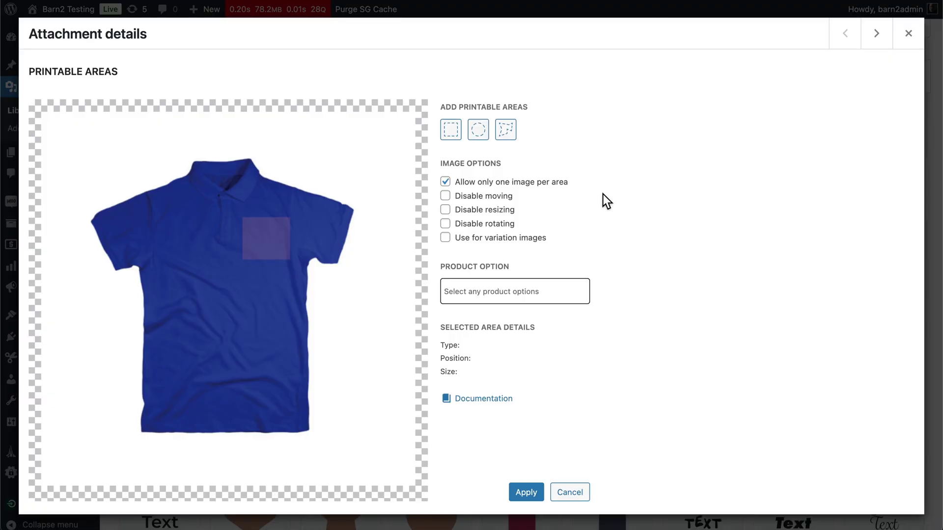
Link the chest printable area to the T-shirt Front Design product option and apply it
click(511, 293)
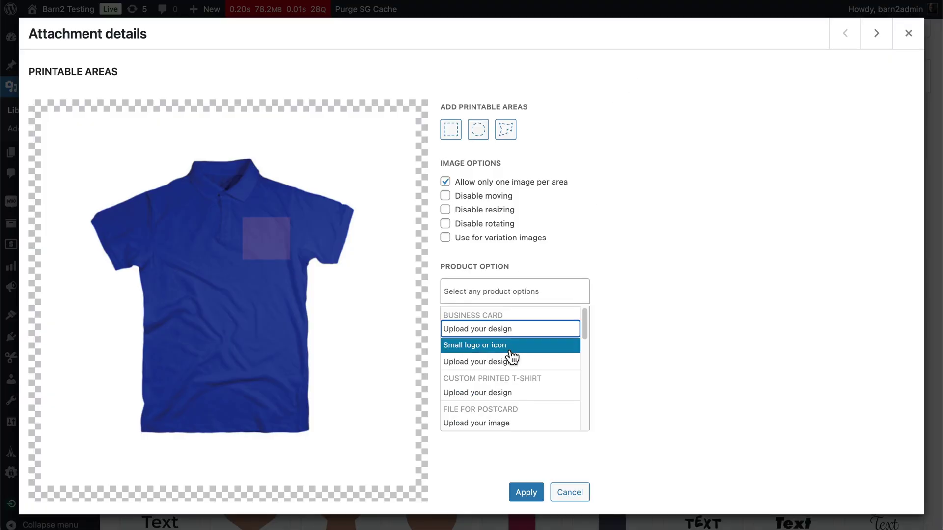
scroll(509, 362, down, 3)
scroll(510, 361, down, 3)
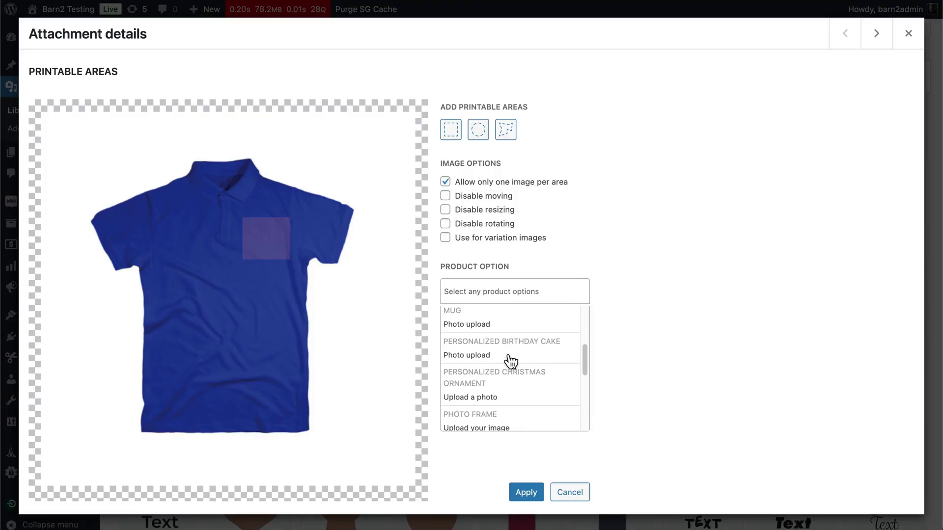
scroll(510, 361, down, 3)
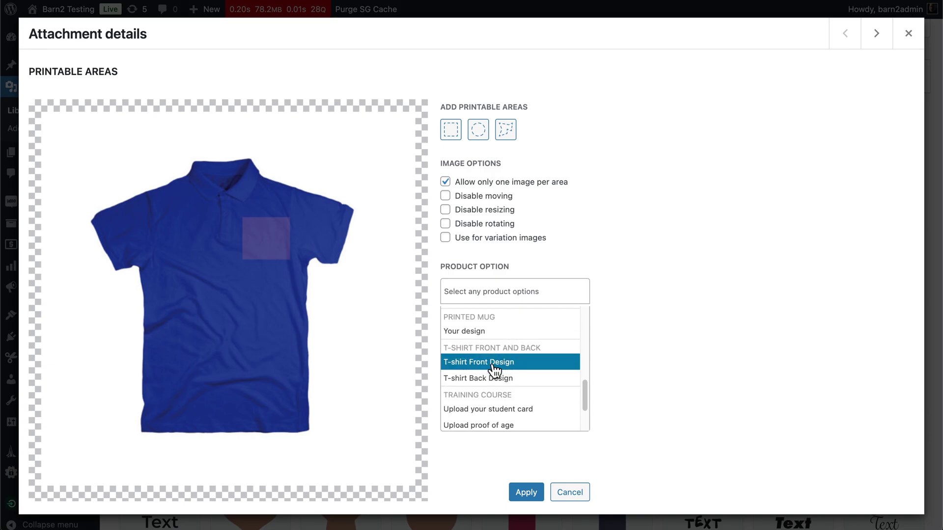
click(532, 495)
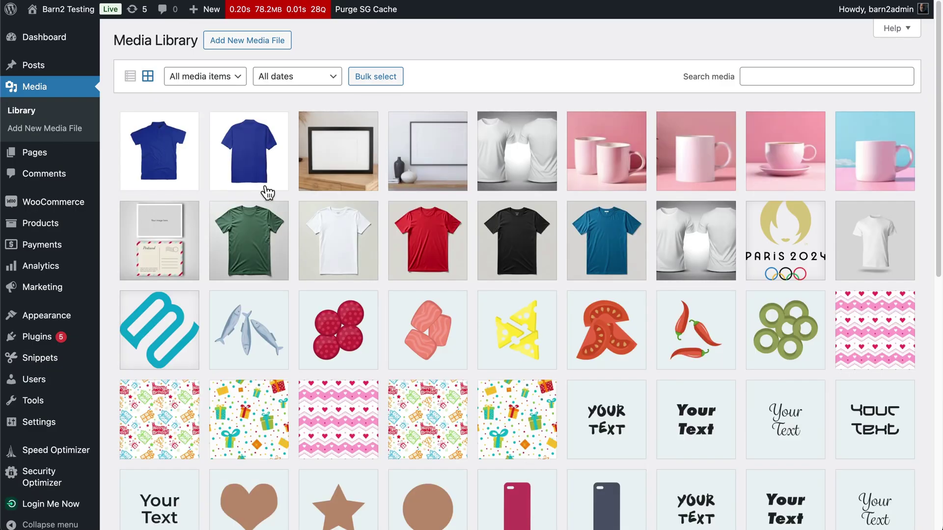
Open the printable areas editor for the blue polo back image from its attachment details
click(247, 149)
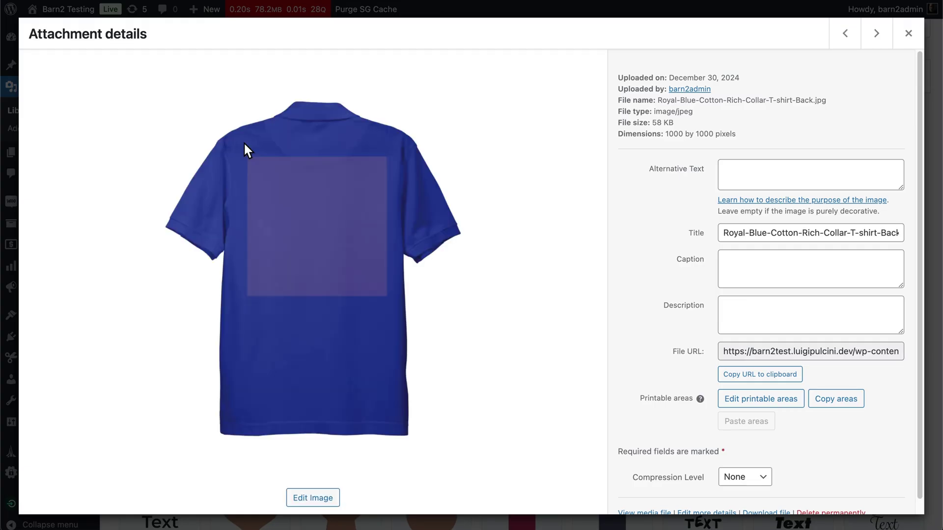
click(769, 402)
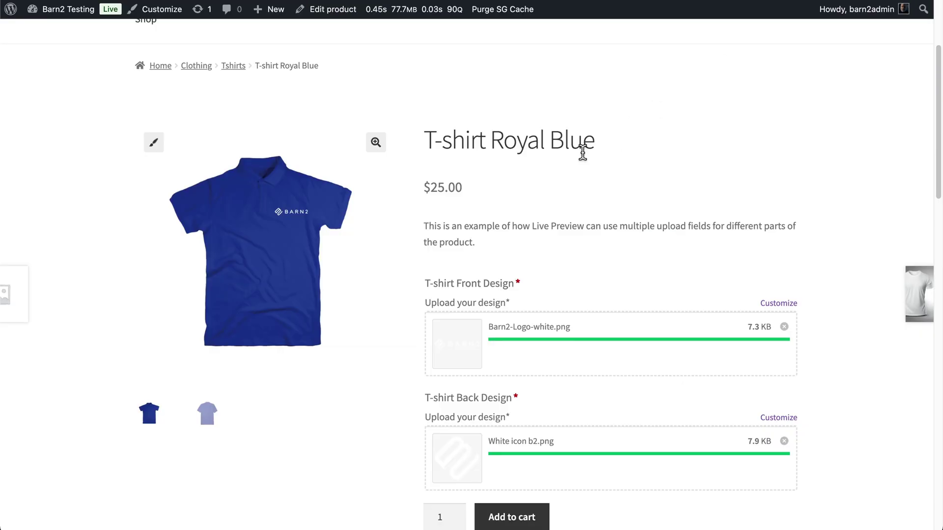
Accept the BARN2 logo placement on the front and the white icon placement on the back
scroll(582, 152, down, 3)
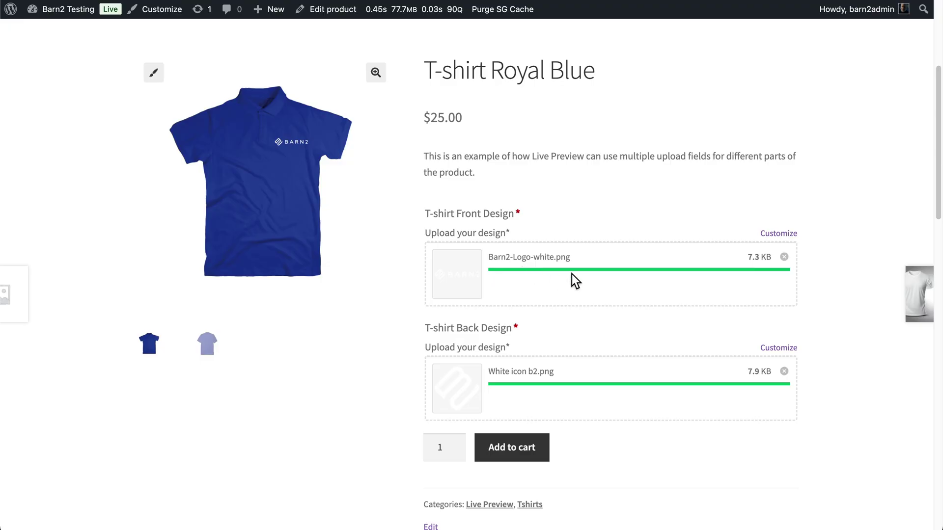
click(463, 272)
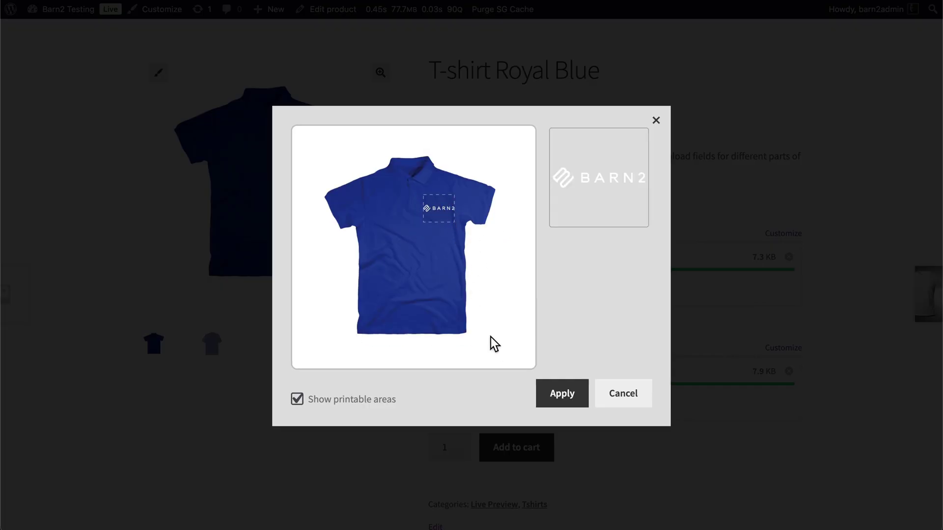
click(560, 396)
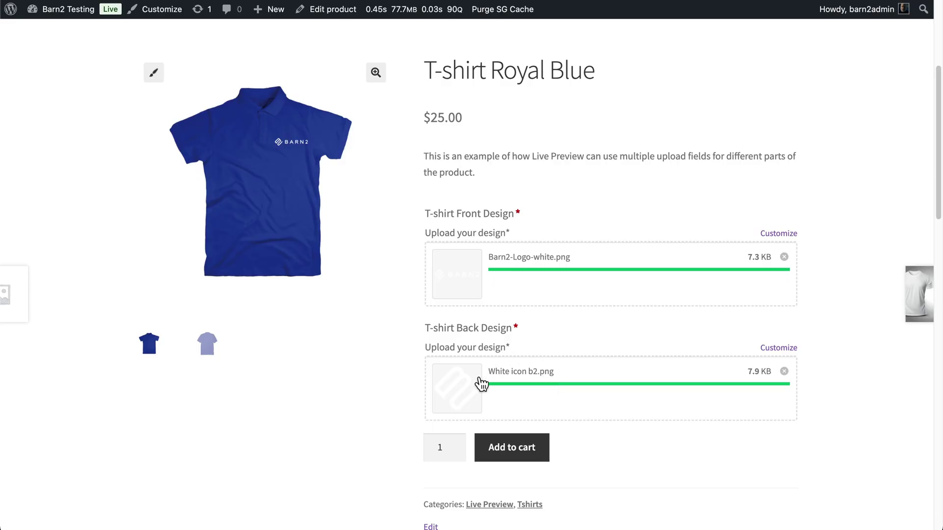
click(463, 389)
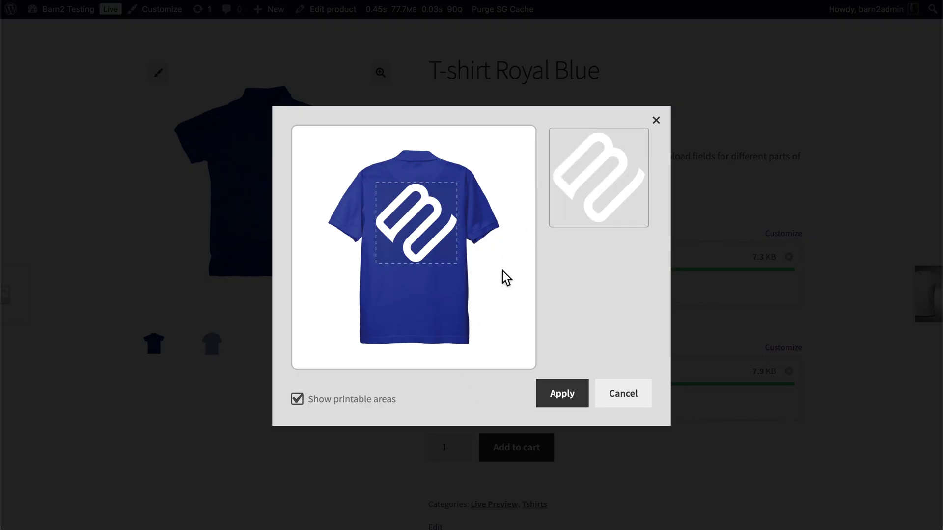
click(559, 393)
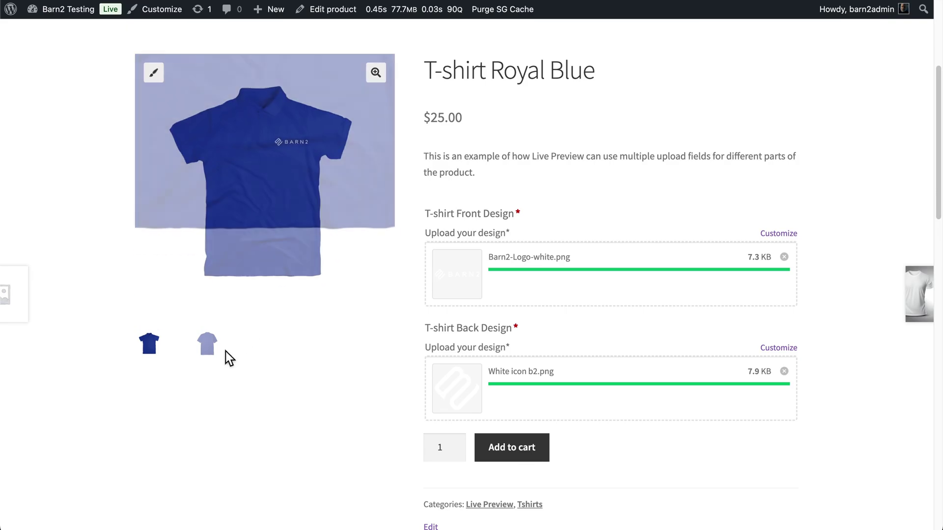
Switch between the back and front gallery views to check both printed designs
click(208, 347)
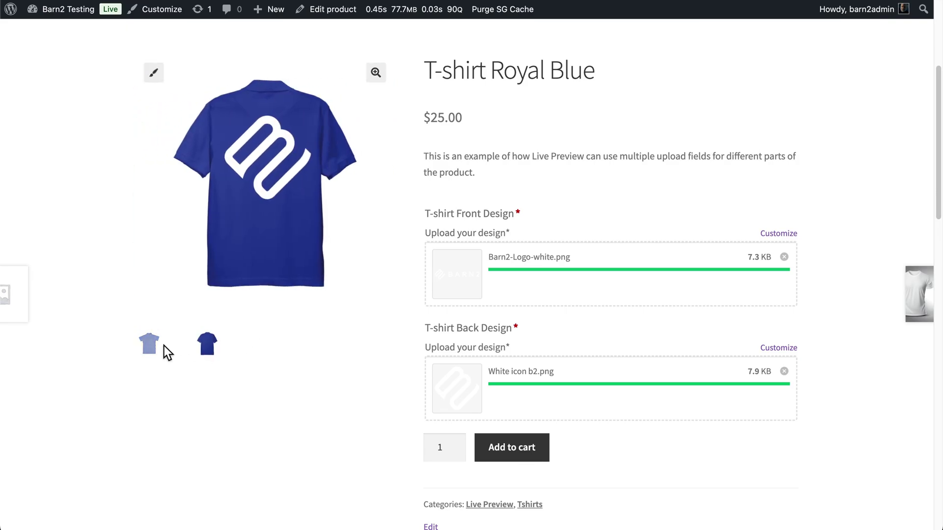
click(149, 347)
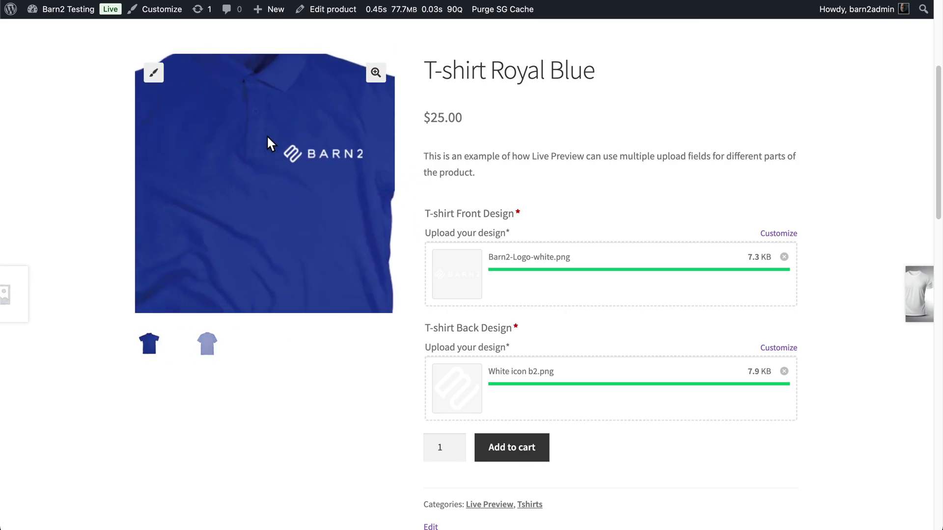
click(209, 342)
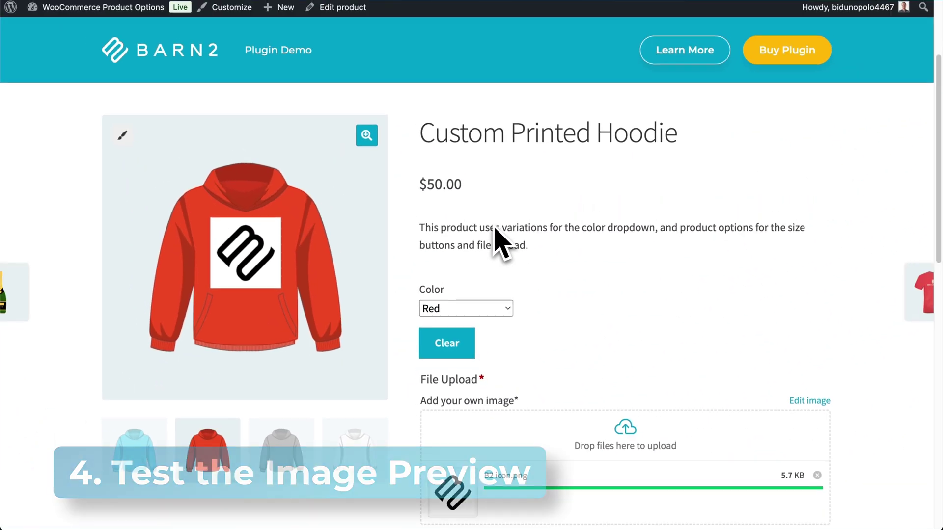
scroll(494, 234, down, 1)
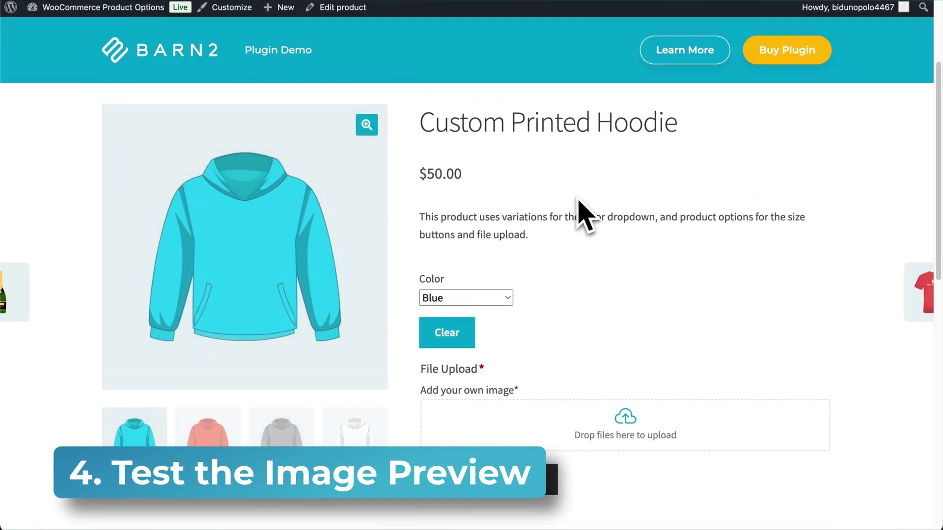
Keep the hoodie colour as Blue and upload canadian flag.png as the printed image
scroll(581, 212, down, 2)
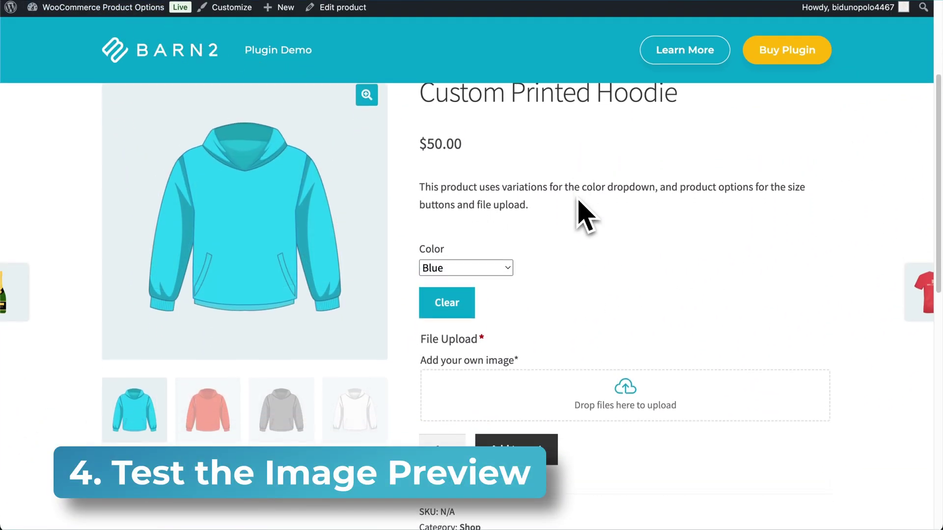
scroll(581, 212, up, 2)
scroll(578, 206, down, 1)
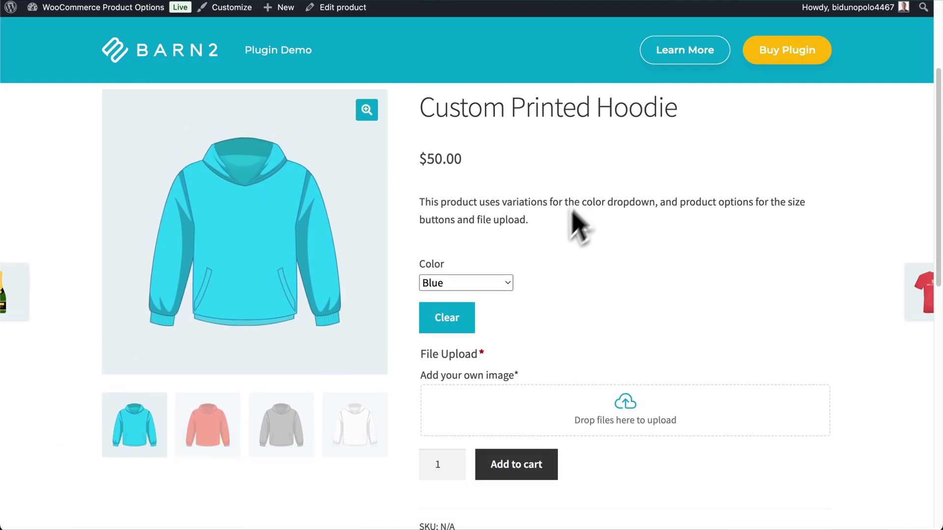
click(505, 287)
click(508, 284)
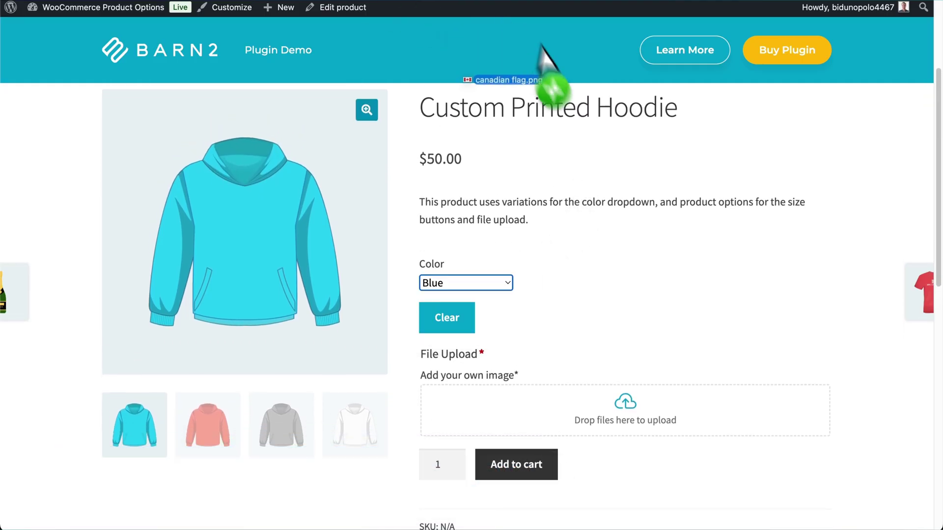
drag(543, 59, 495, 402)
click(549, 398)
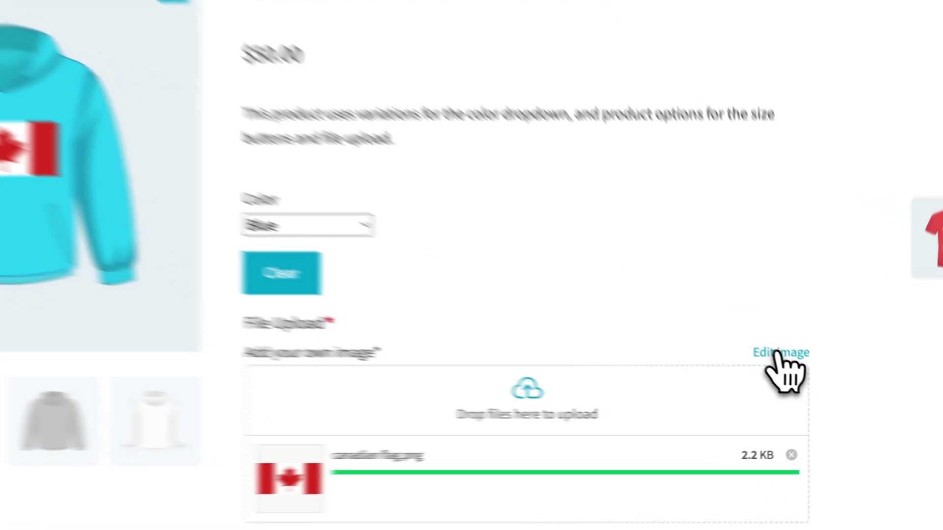
Rotate the flag back upright, move it lower on the chest, and apply the placement
click(807, 376)
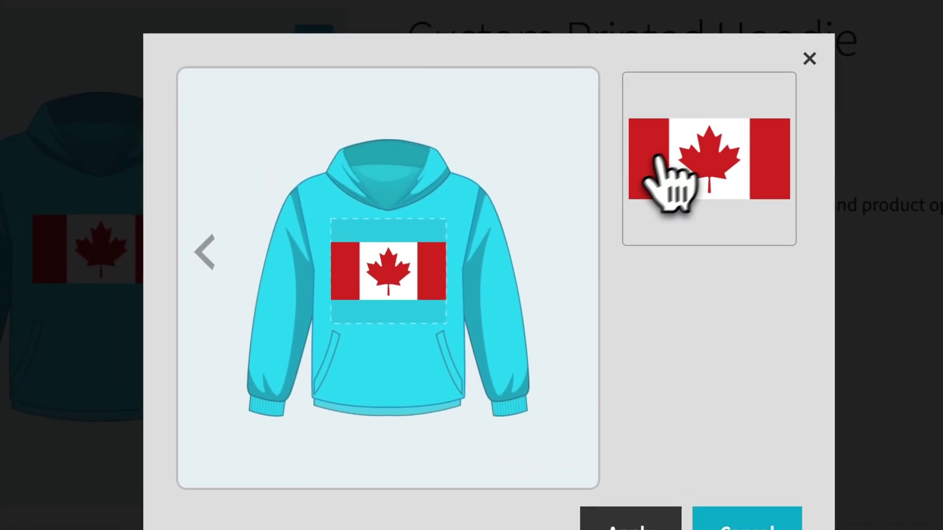
click(390, 270)
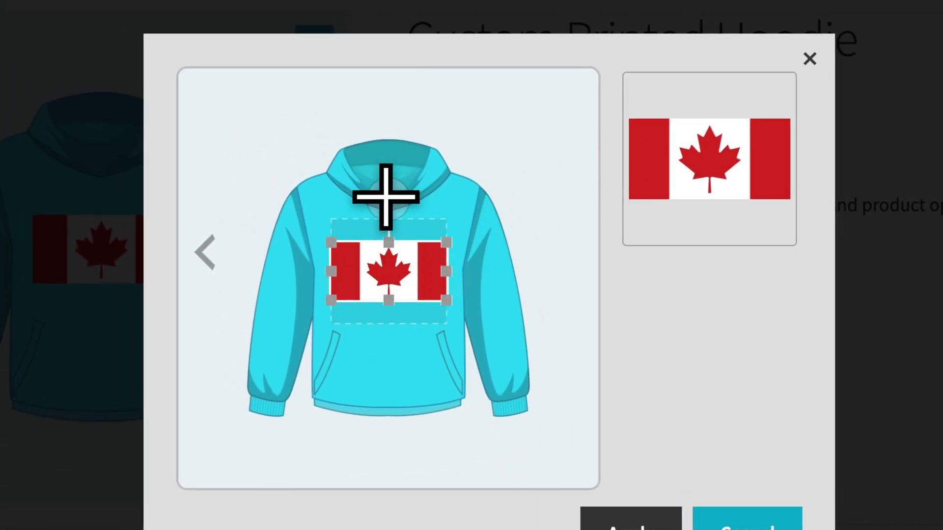
mouse_move(385, 197)
mouse_down()
mouse_move(276, 213)
mouse_move(391, 211)
mouse_up()
mouse_move(392, 297)
mouse_down()
mouse_move(391, 263)
mouse_move(393, 349)
mouse_move(392, 286)
mouse_up()
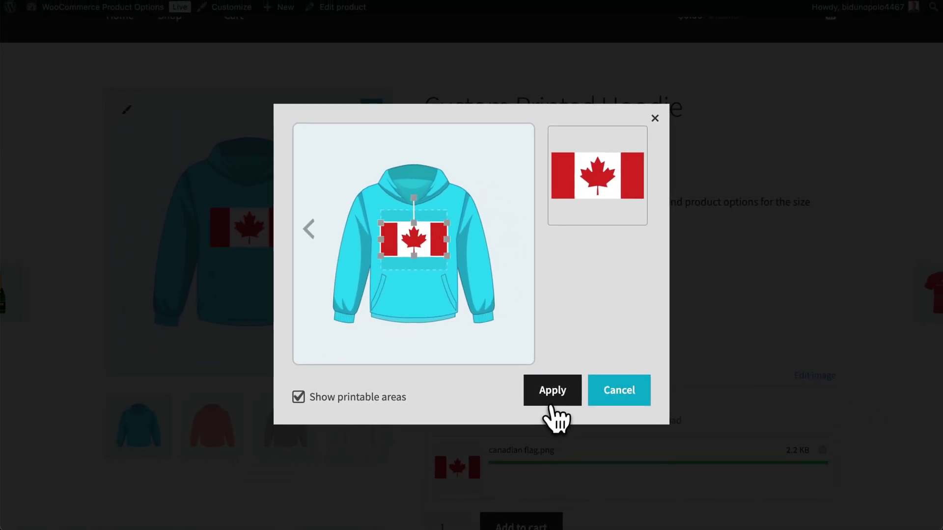
click(565, 423)
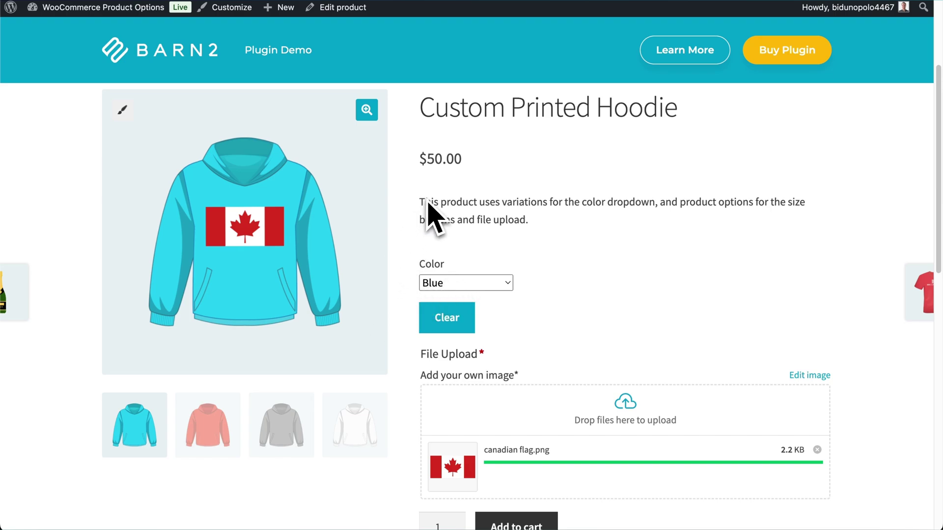
Add the flag-printed Blue Custom Printed Hoodie to the cart
scroll(653, 290, down, 3)
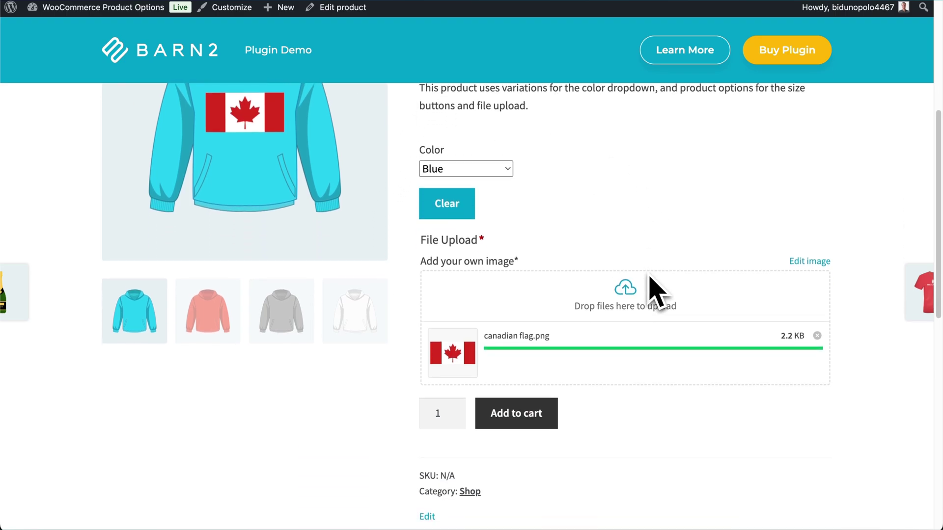
scroll(653, 291, down, 2)
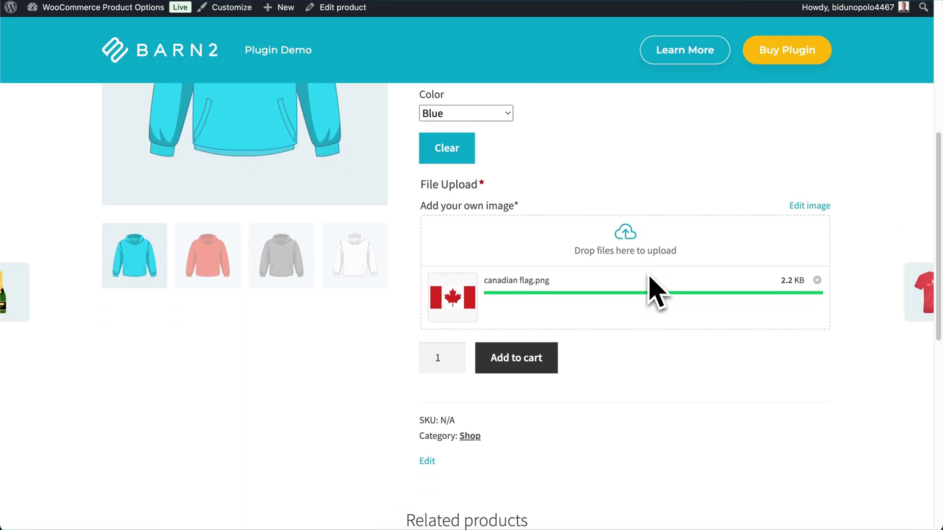
click(519, 362)
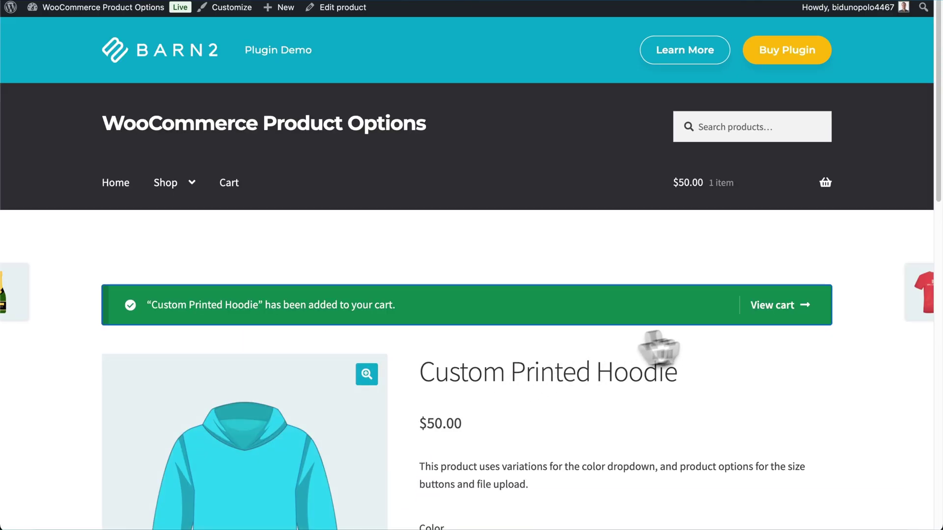
Go to the cart and enlarge the hoodie's flag preview image in the lightbox
click(777, 306)
scroll(758, 290, down, 5)
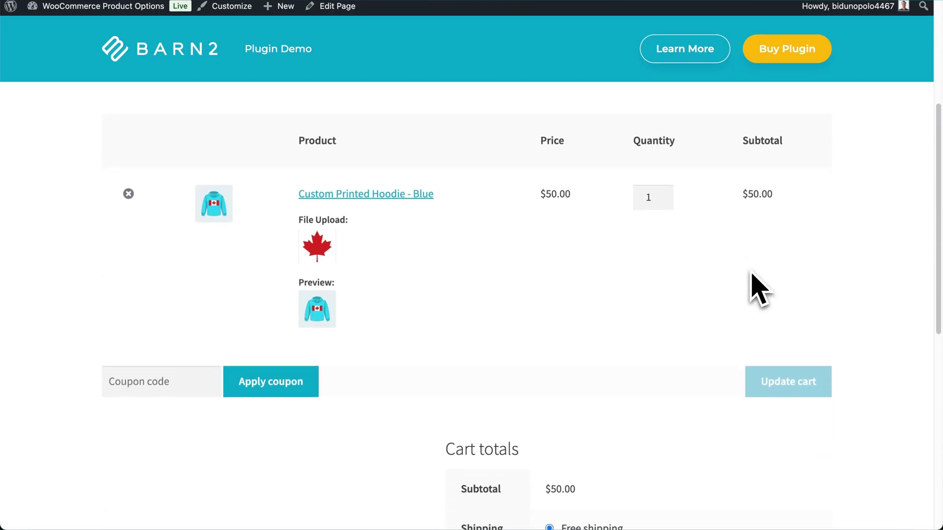
click(320, 319)
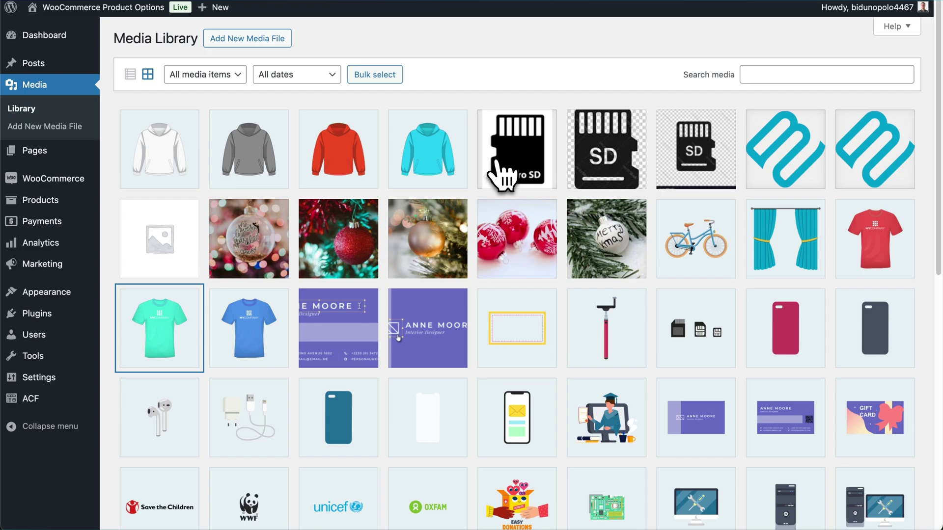
Open the blue t-shirt image's attachment details and show its printable areas editor
key(Tab)
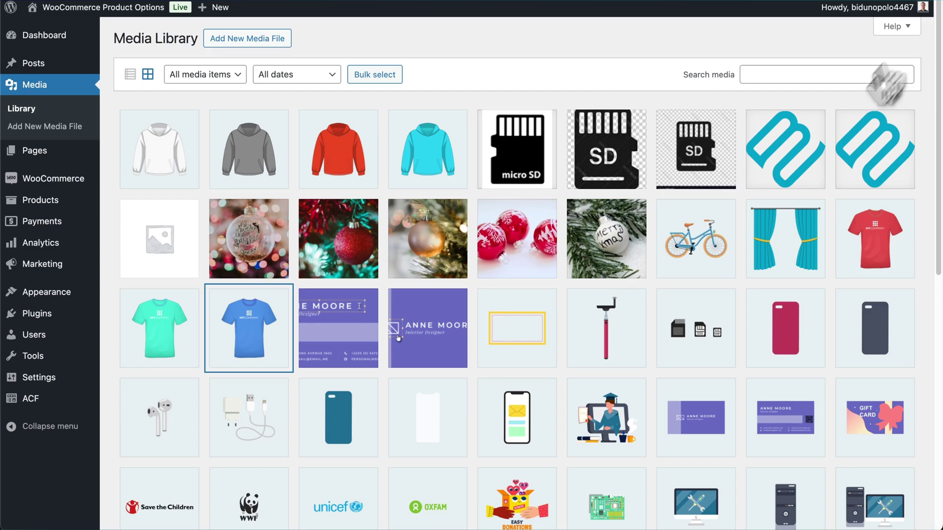
click(250, 347)
click(749, 397)
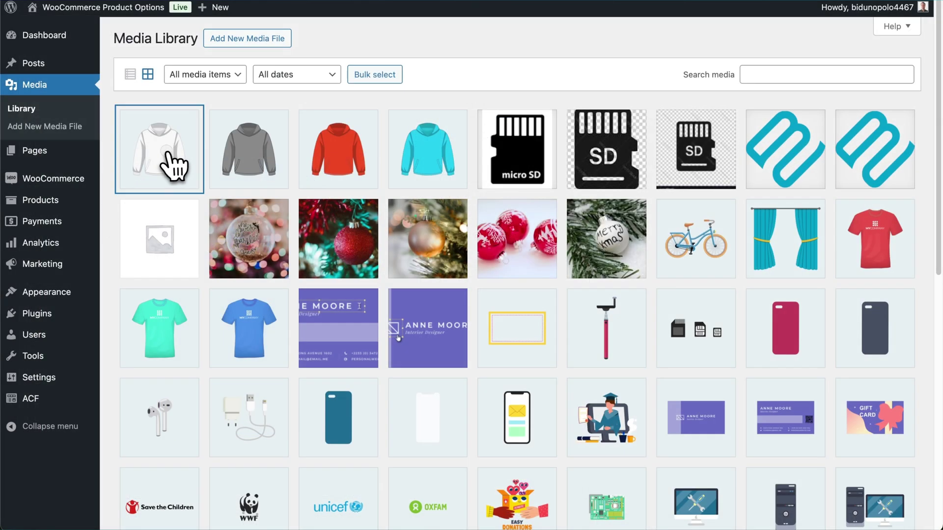
Copy the white hoodie's printable area and paste it onto the grey and red hoodie images
click(172, 169)
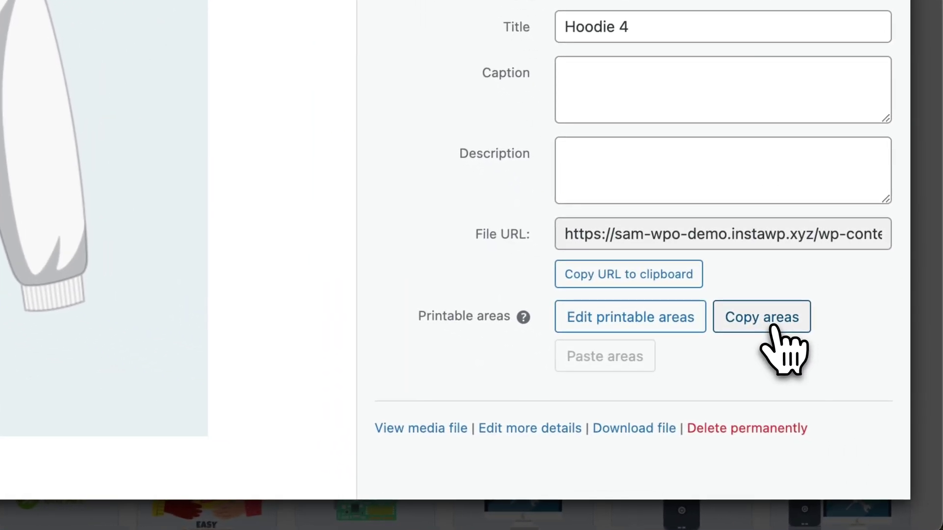
click(801, 357)
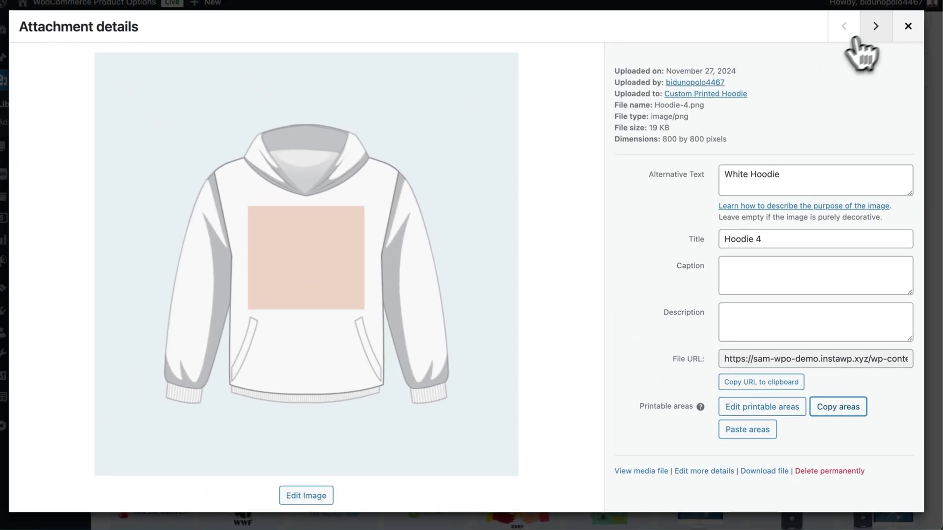
click(875, 27)
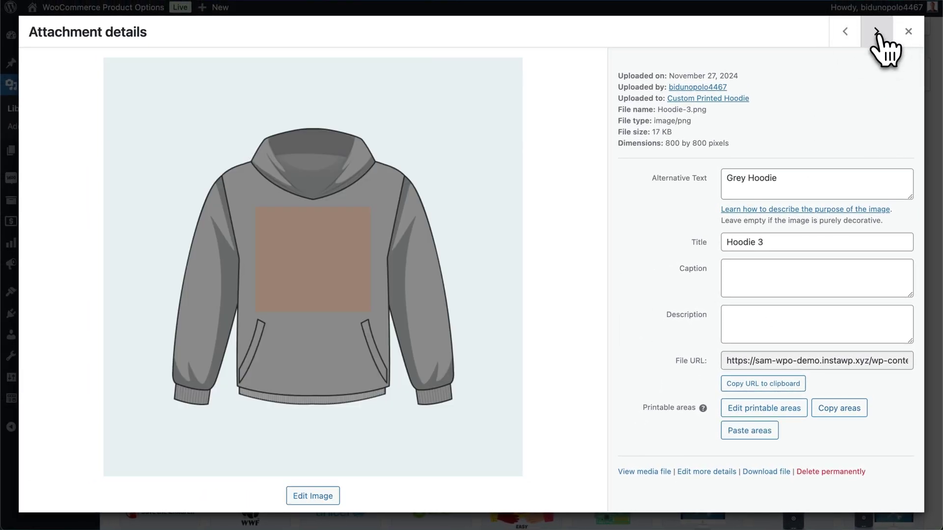
click(749, 432)
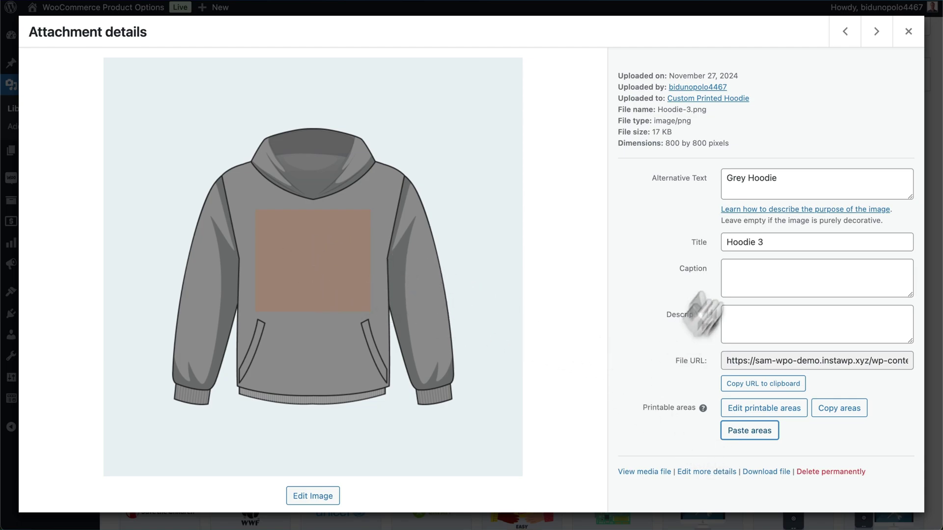
click(877, 34)
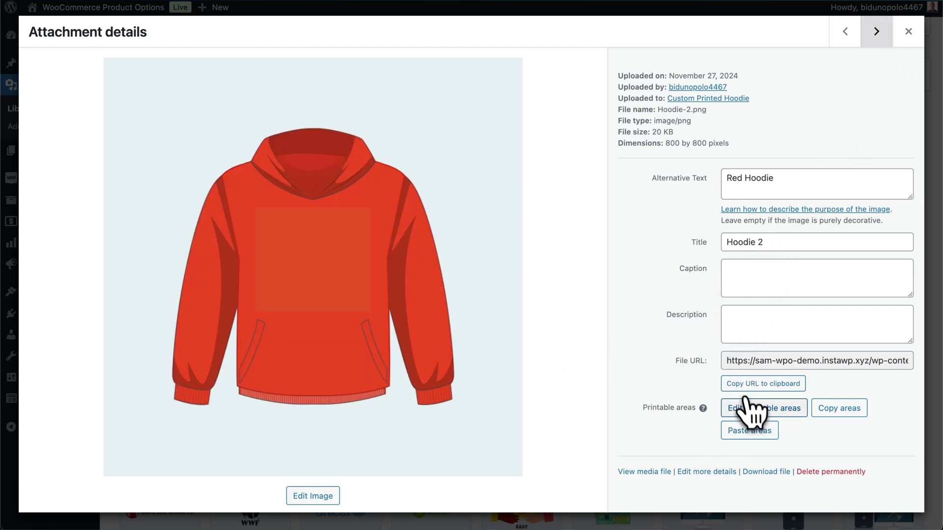
click(745, 432)
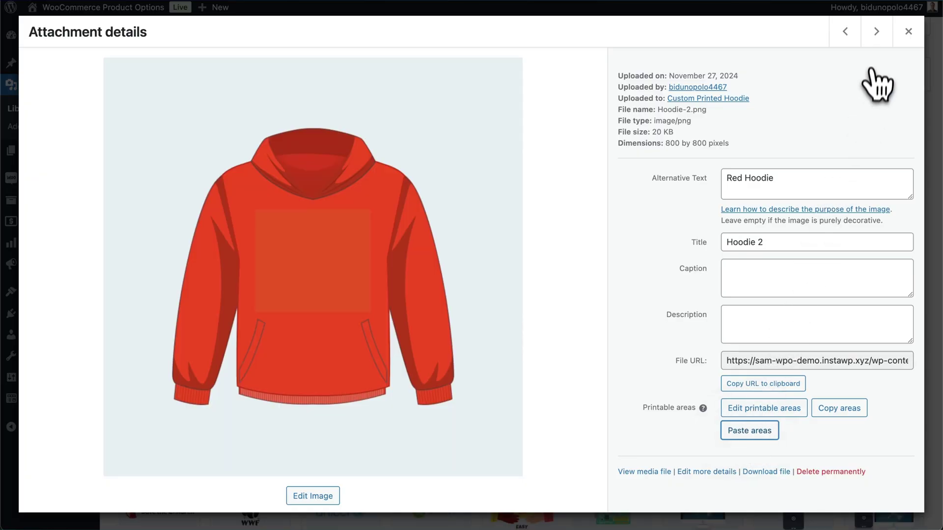
Skip ahead to the logo (B2 favicon) image, paste the printable area there, then delete it
click(874, 36)
click(876, 37)
click(876, 37)
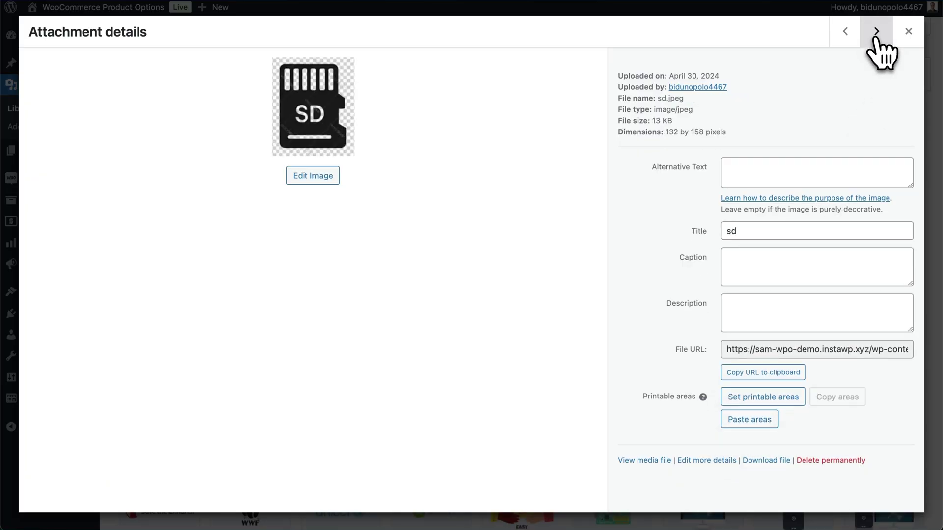
click(876, 38)
click(876, 38)
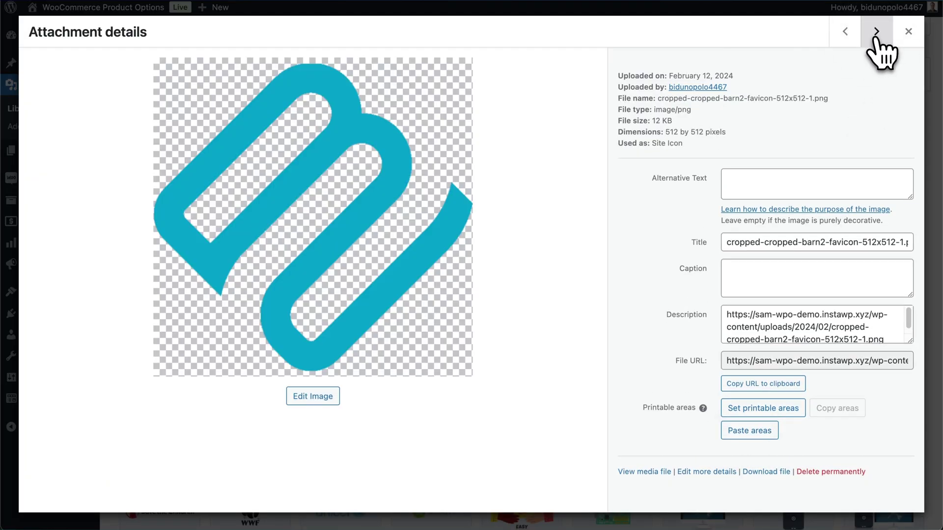
click(750, 437)
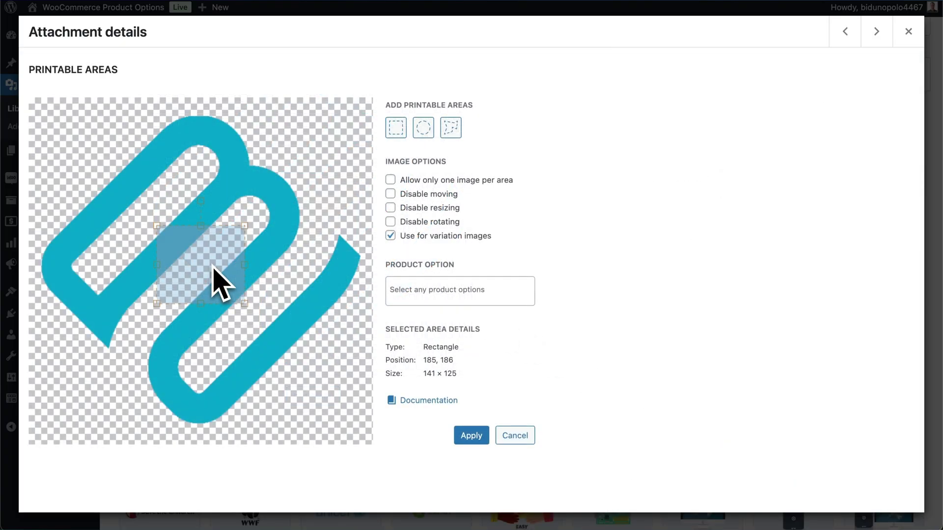
key(Delete)
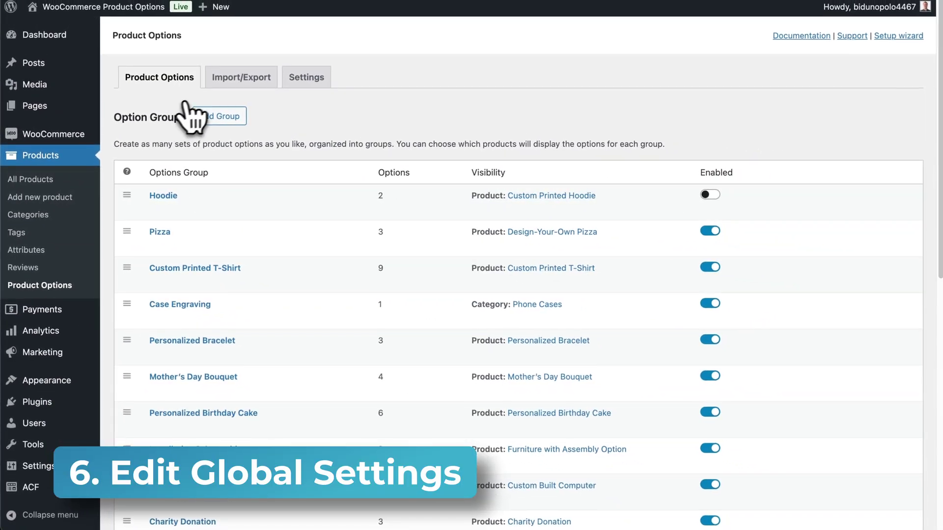
In Product Options settings, change the Live Preview customize button text from 'Customize' to 'Edit image'
click(298, 83)
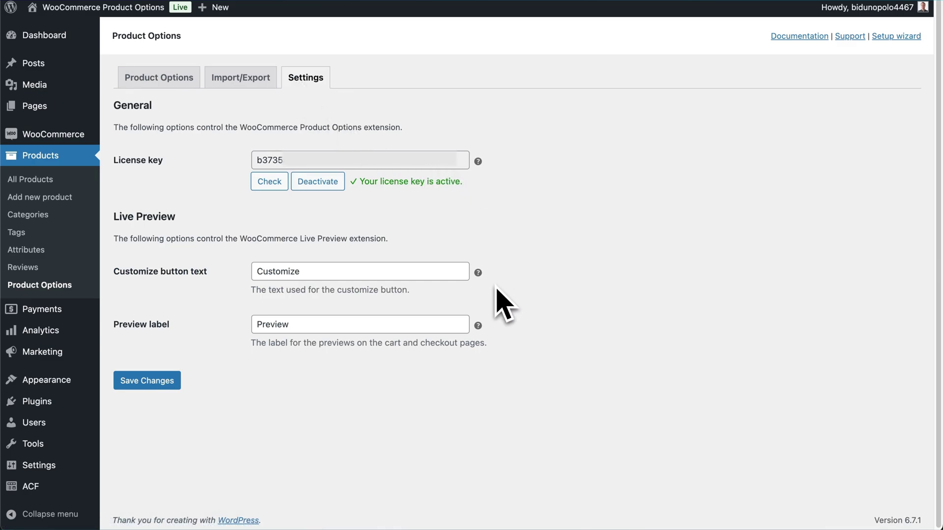
double_click(251, 272)
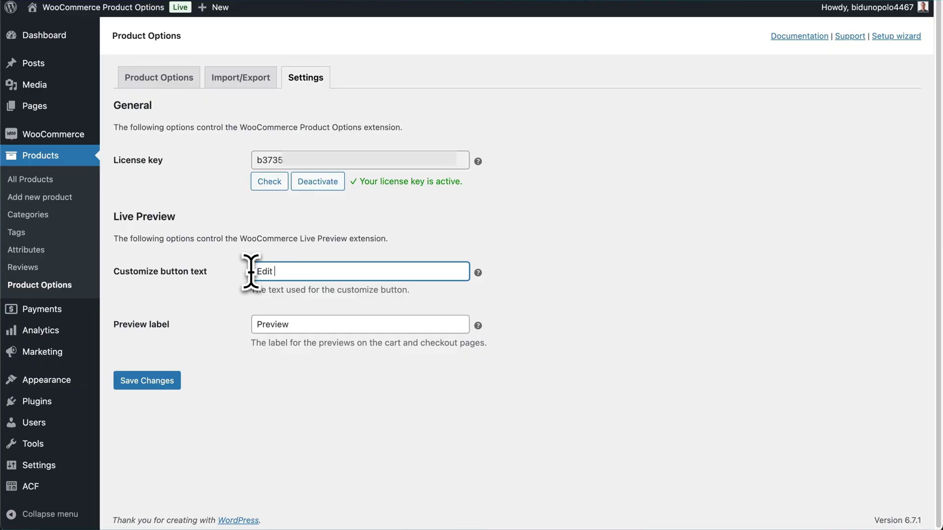
click(273, 294)
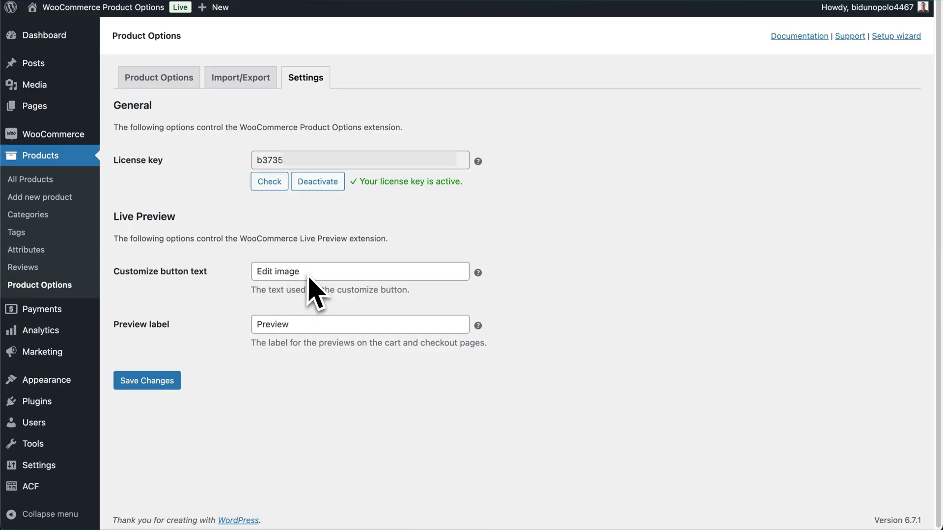